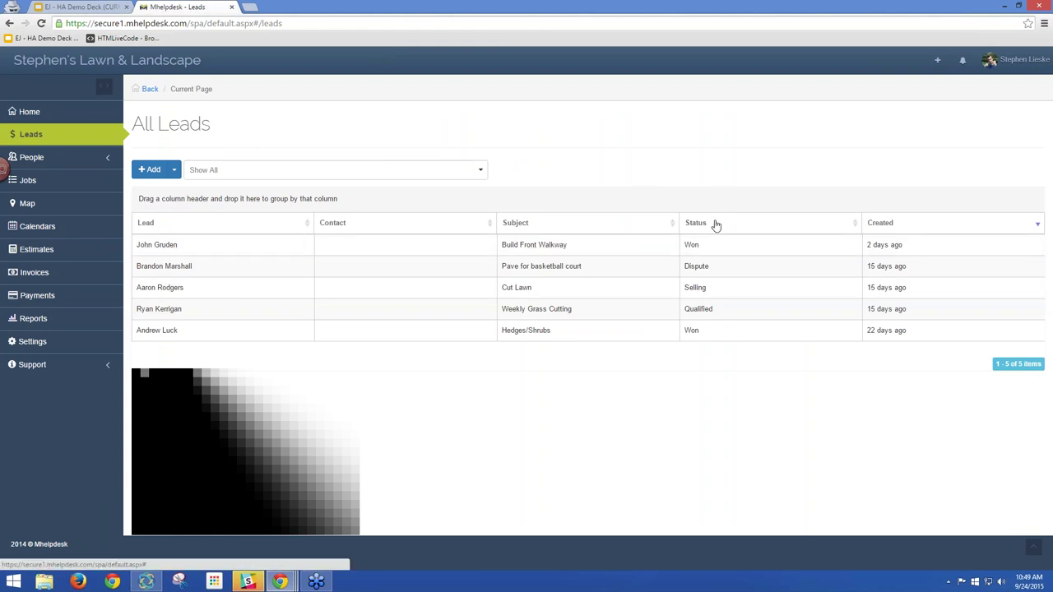
Step: Group the list of all leads by Status
drag(706, 227, 172, 206)
drag(695, 223, 162, 201)
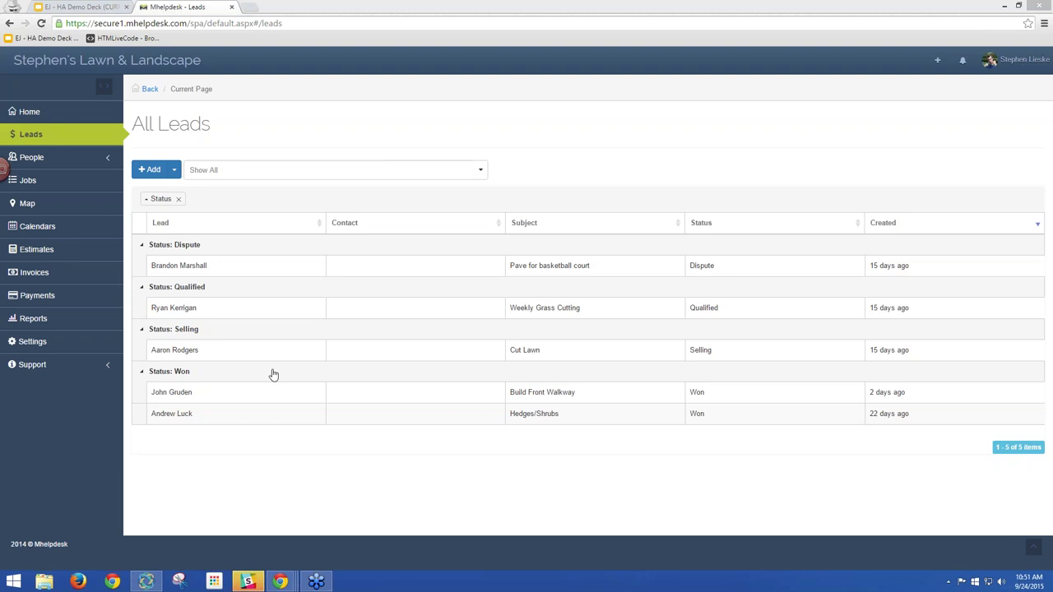
Step: Open the Build Front Walkway lead, change its status to Selling and select the contact's phone number
click(180, 393)
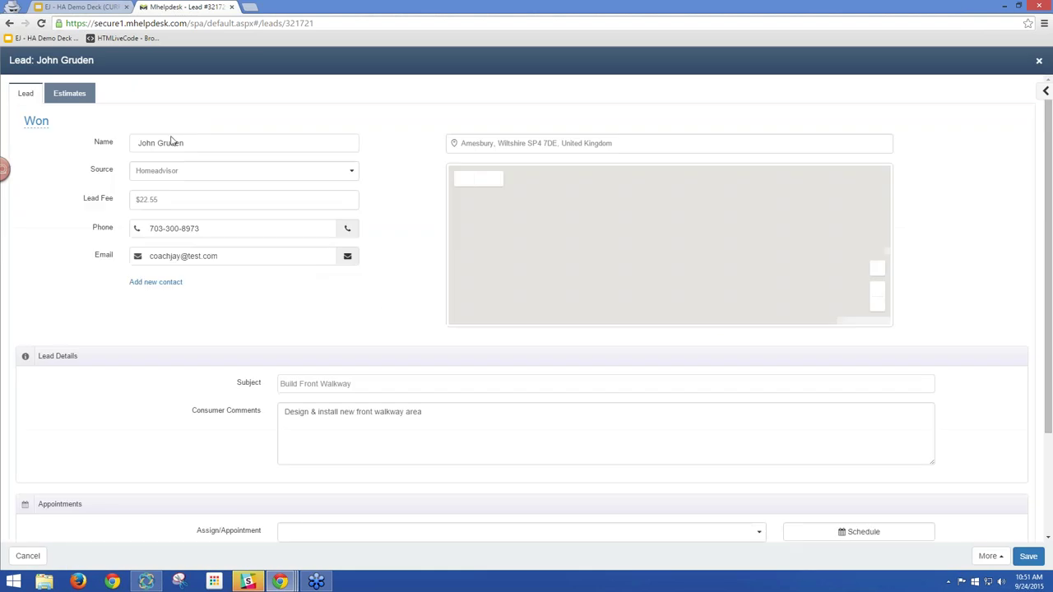
click(54, 124)
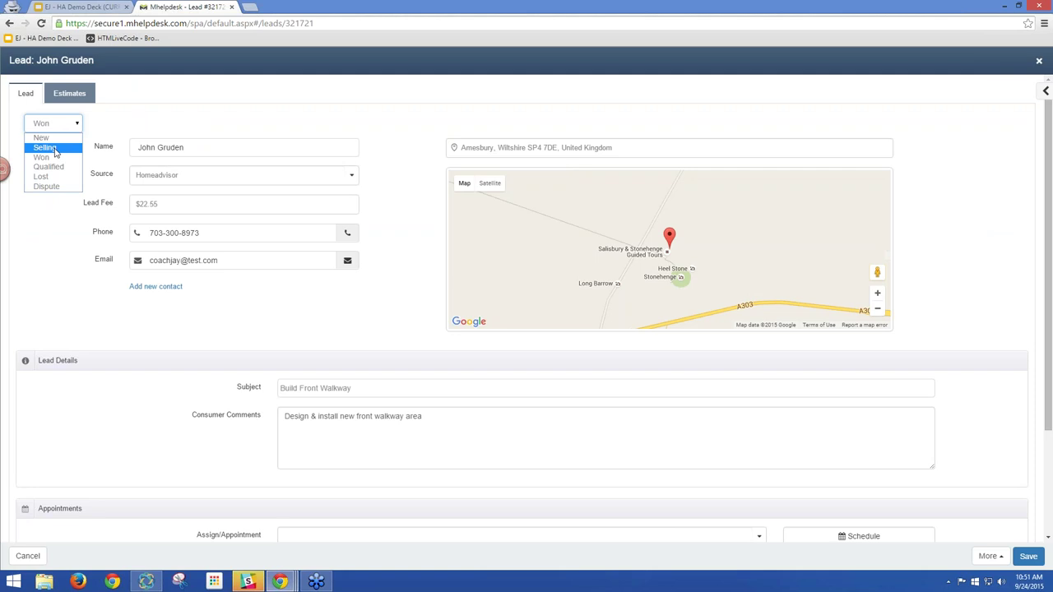
click(45, 147)
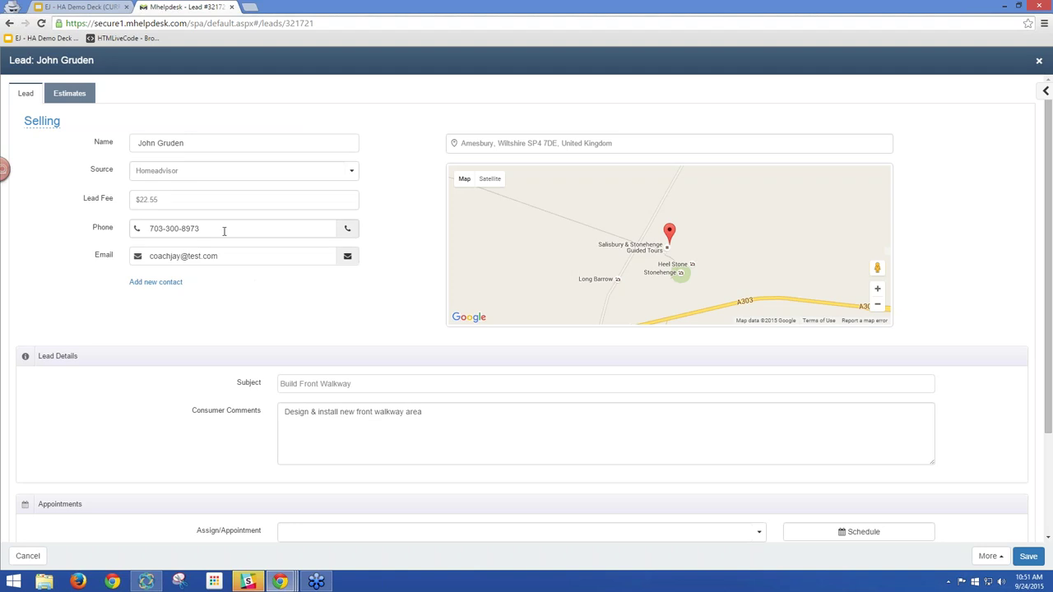
drag(206, 229, 122, 233)
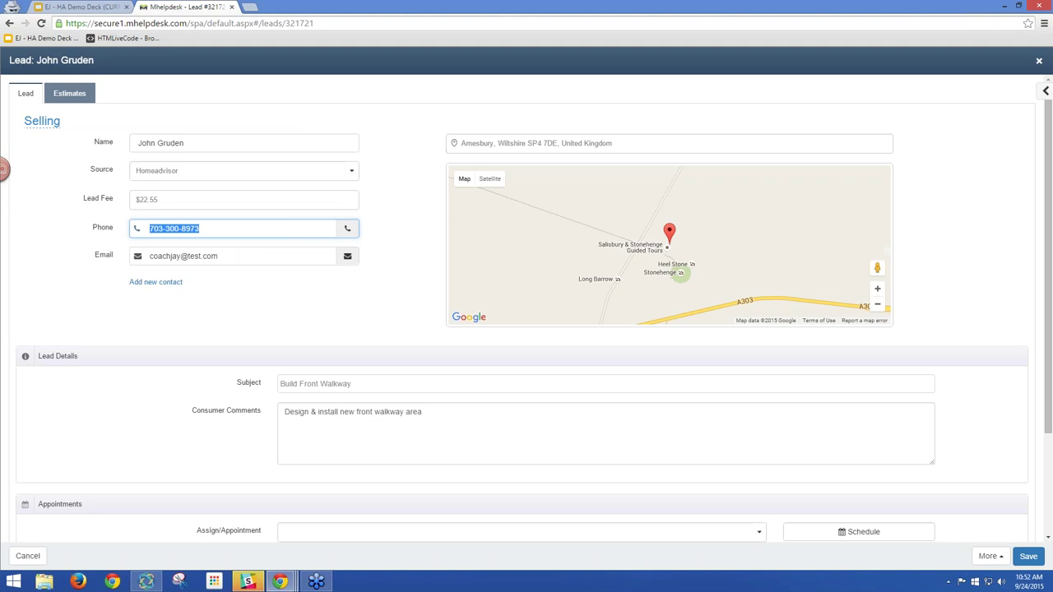
Step: Examine the lead's location in satellite imagery and Street View, and return to a closer satellite view
click(489, 179)
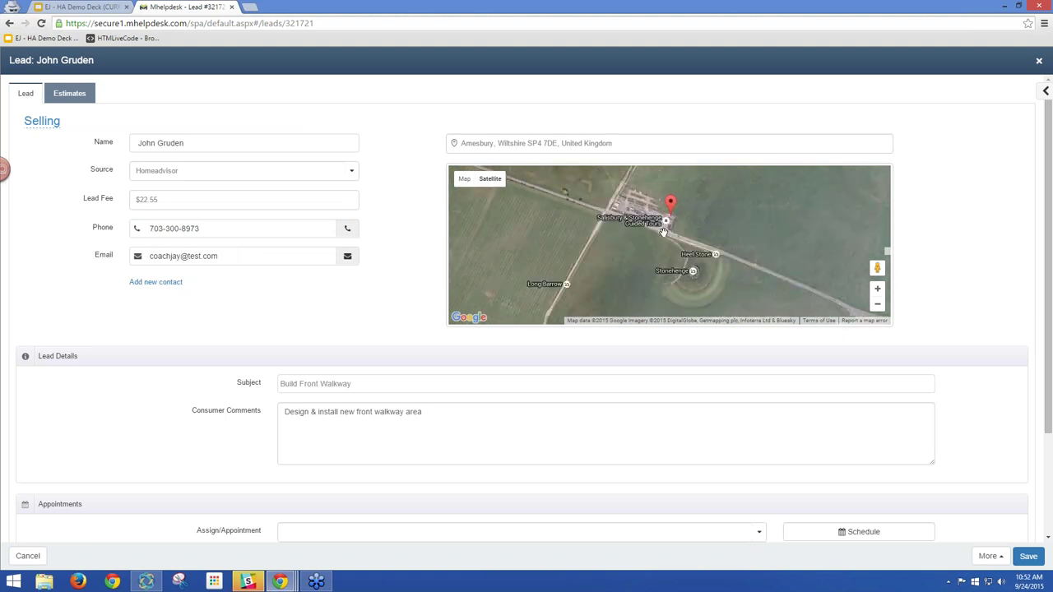
scroll(812, 272, up, 1)
drag(876, 268, 641, 250)
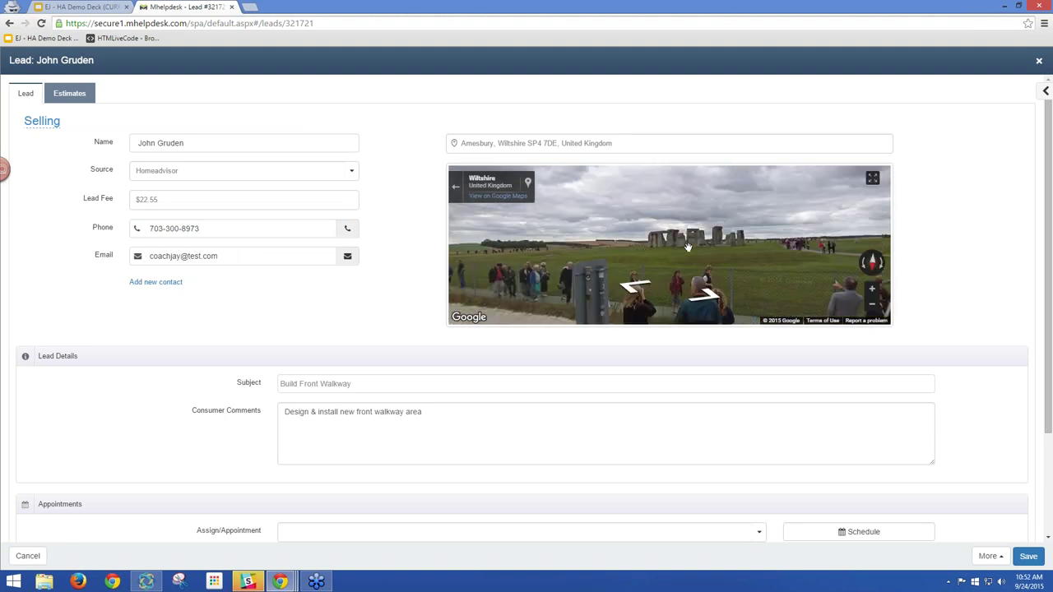
click(549, 243)
click(580, 256)
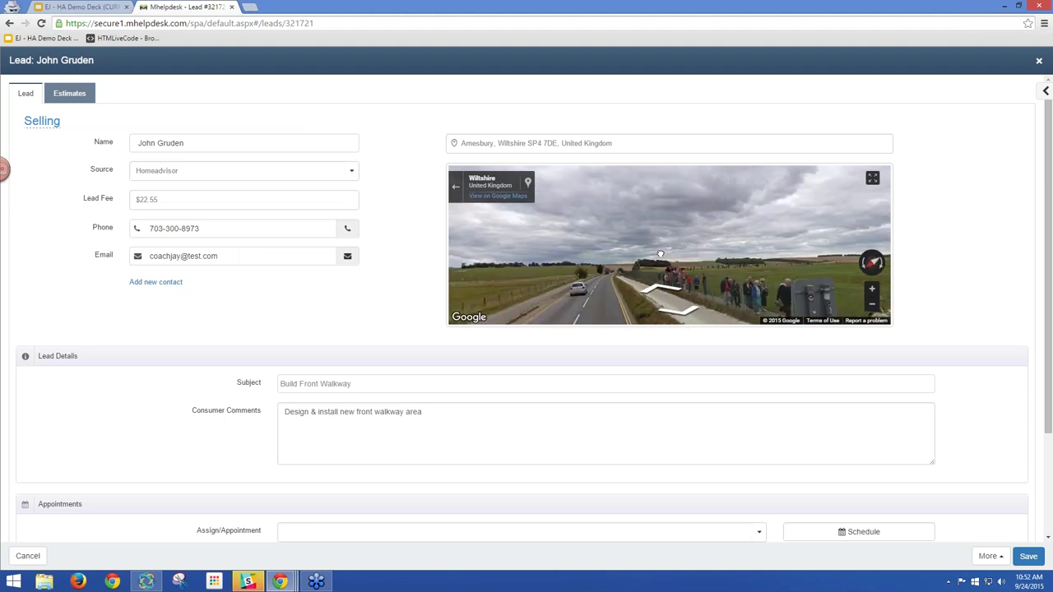
click(572, 253)
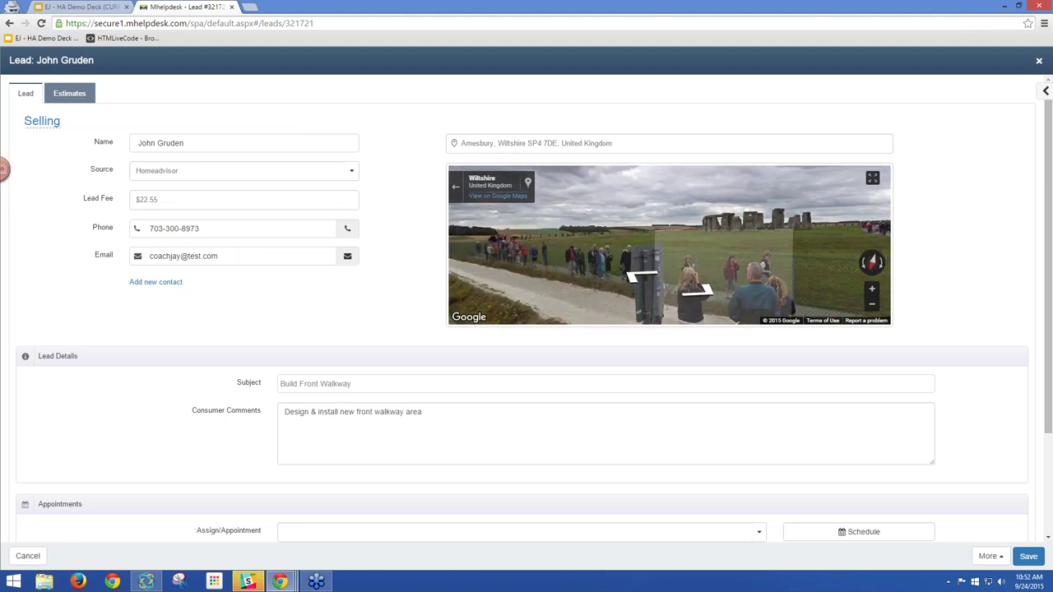
click(555, 262)
click(457, 191)
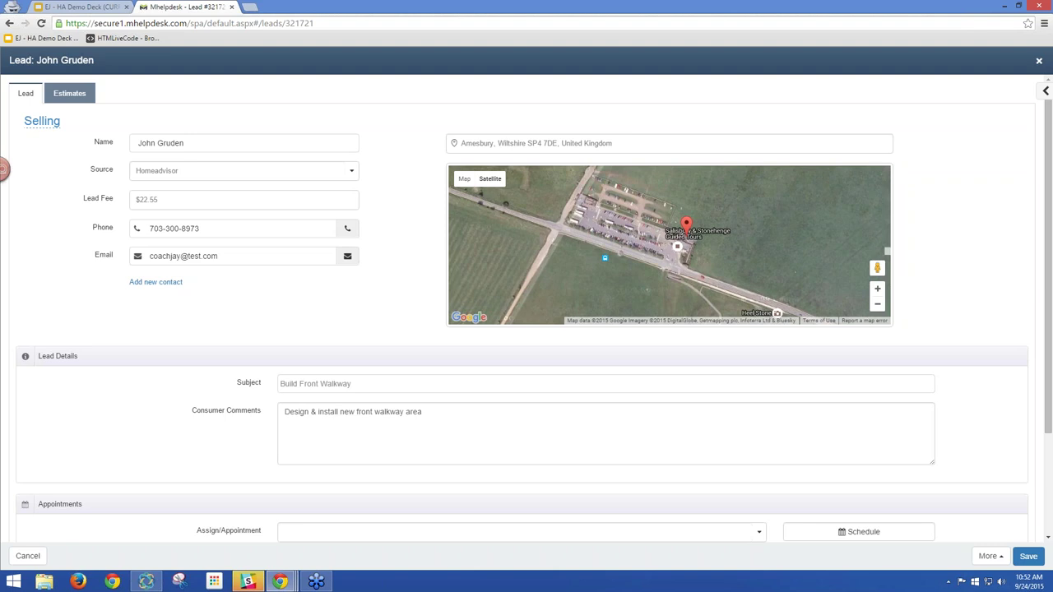
scroll(634, 249, down, 1)
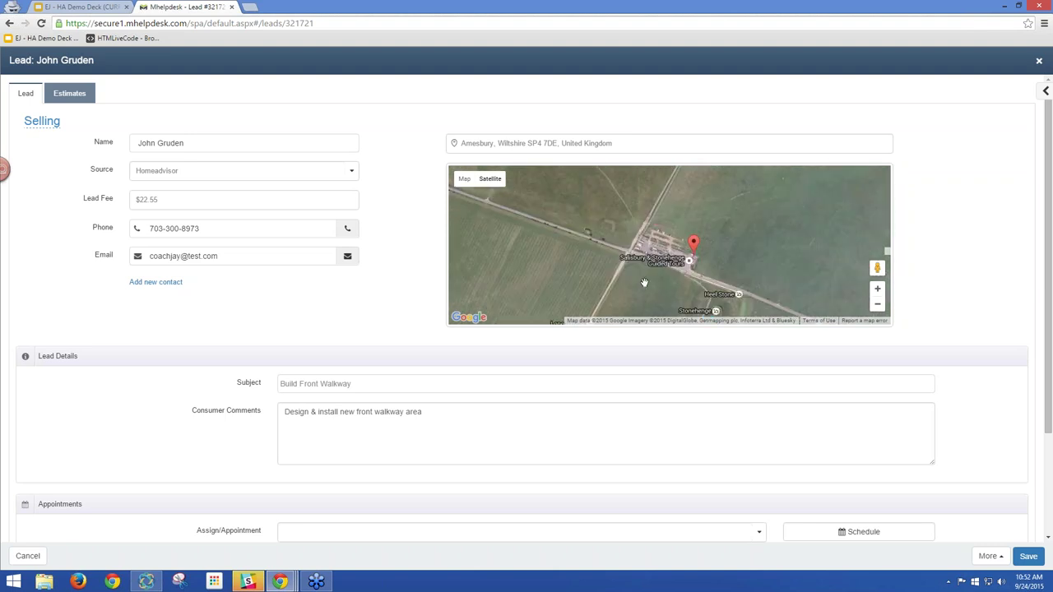
scroll(645, 271, up, 1)
scroll(671, 275, up, 1)
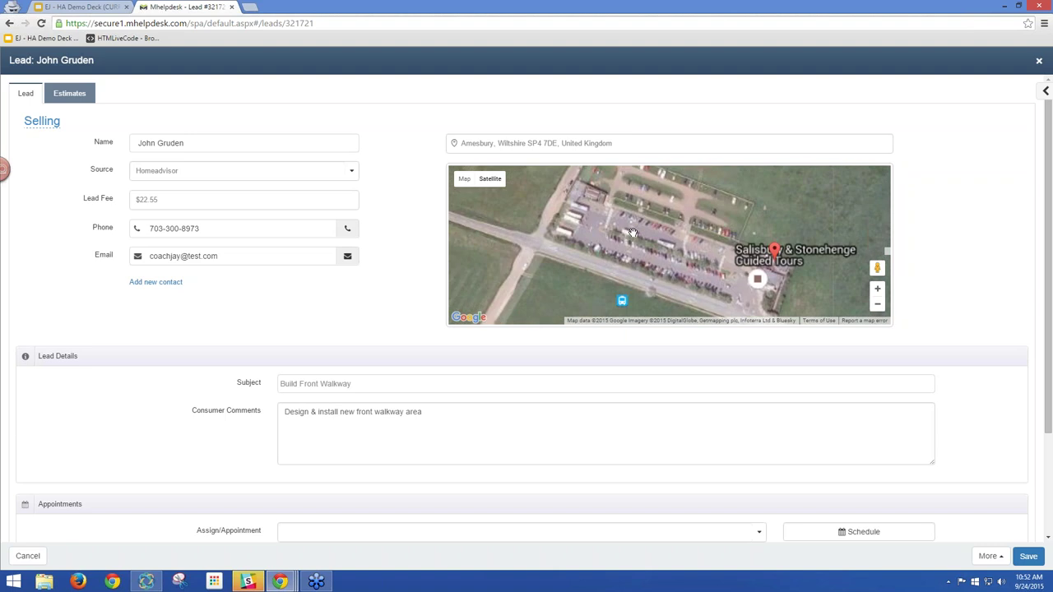
drag(663, 293, 613, 282)
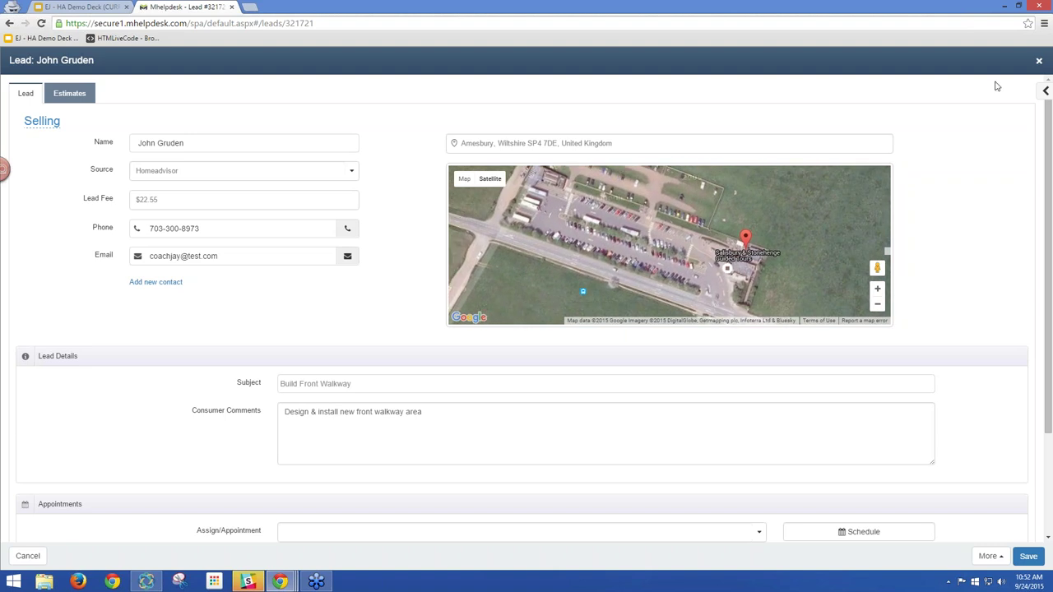
Step: Show the lead's history, look over the blank note, message and text forms without sending anything, and close the lead
click(1045, 92)
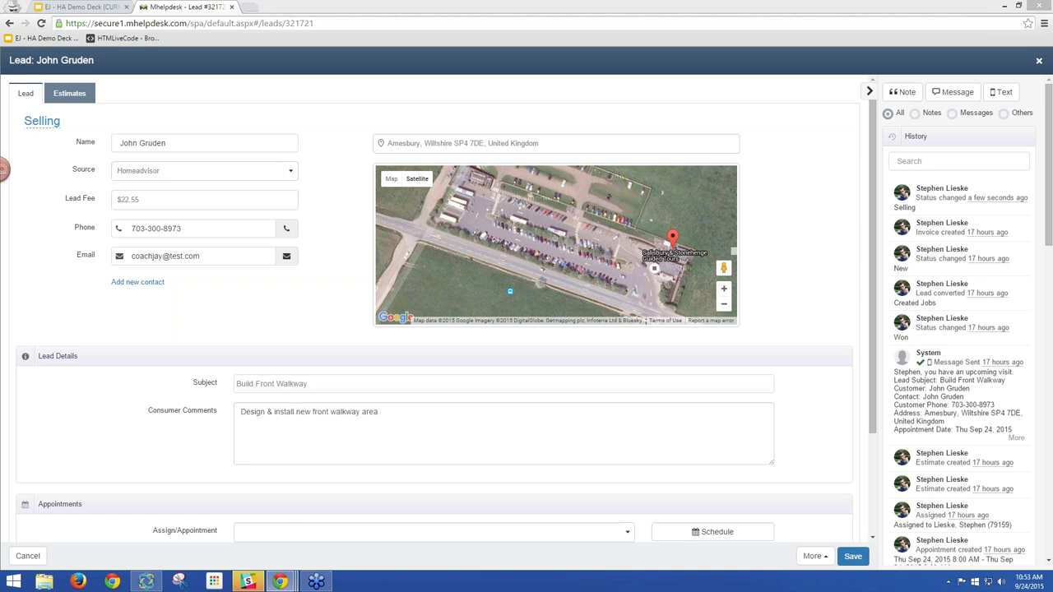
click(901, 92)
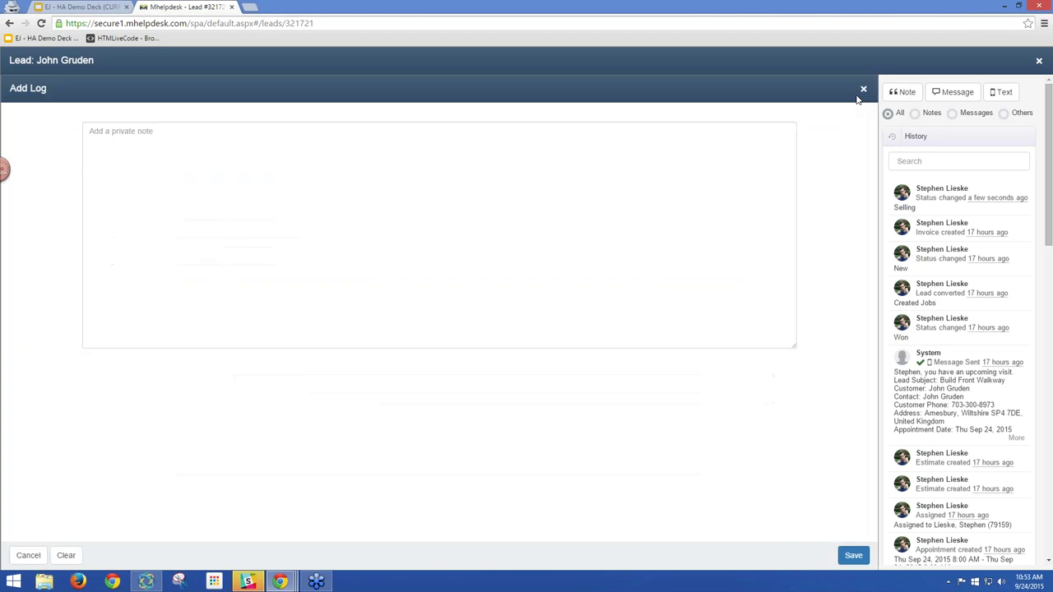
click(863, 88)
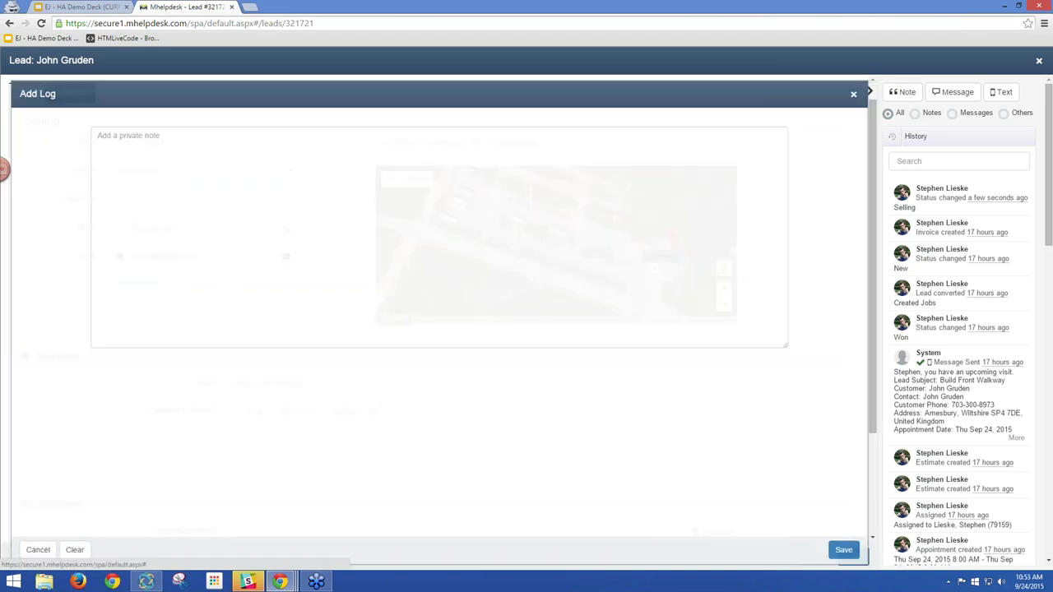
click(937, 94)
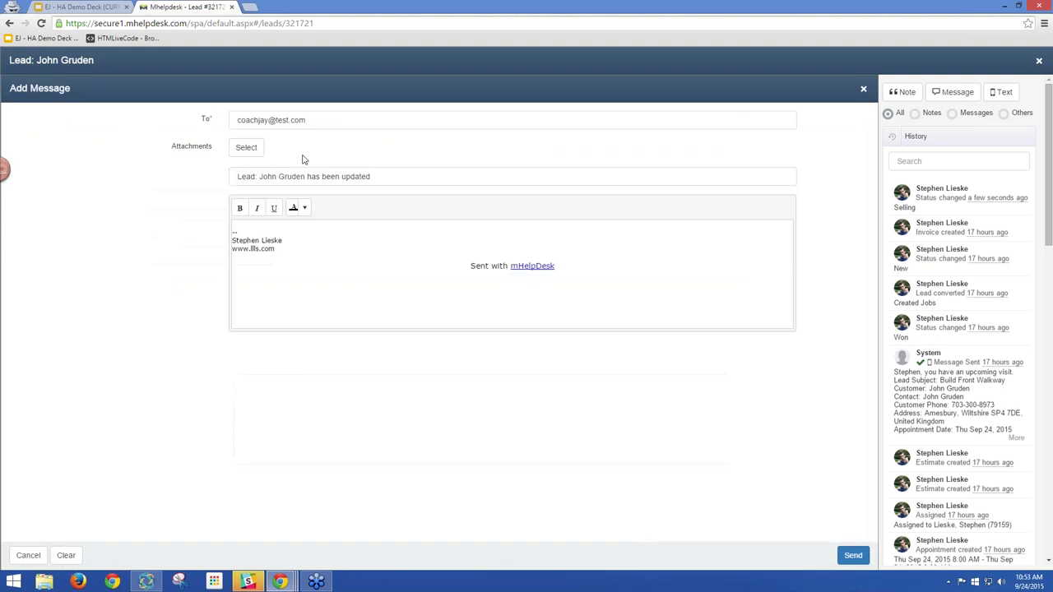
click(862, 88)
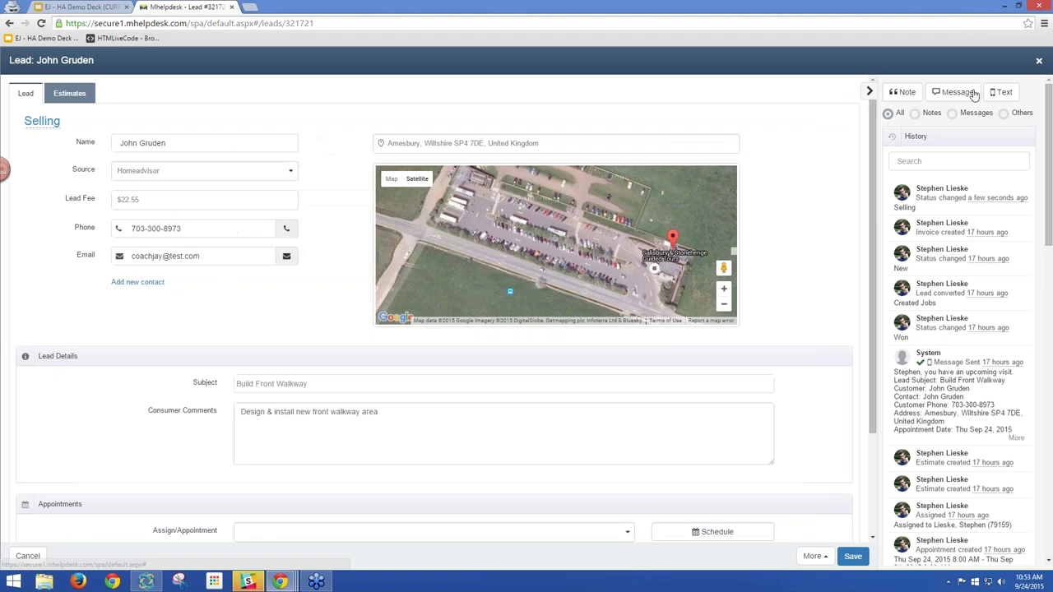
click(989, 97)
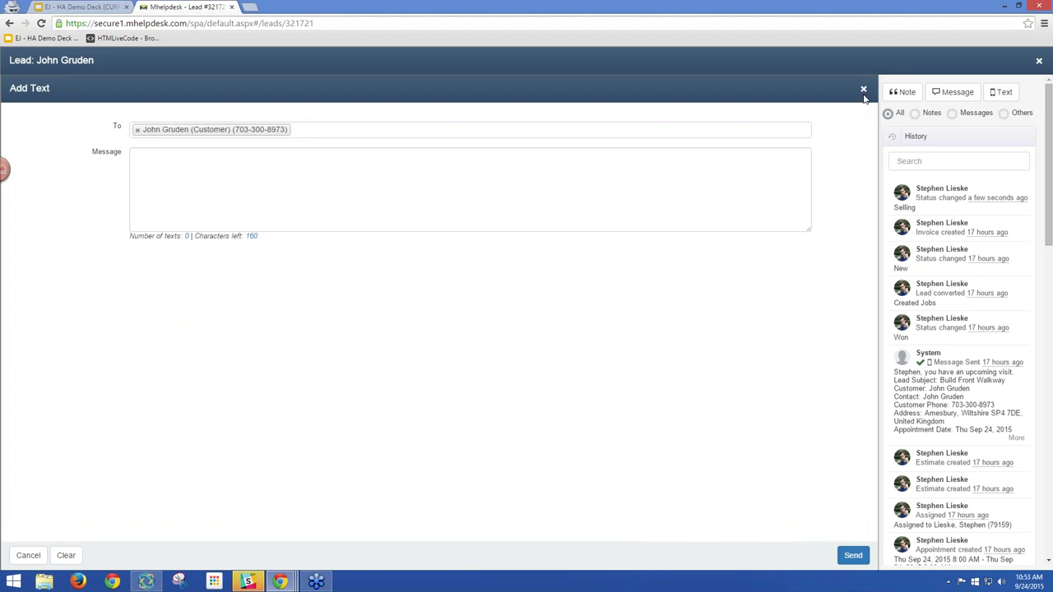
click(863, 89)
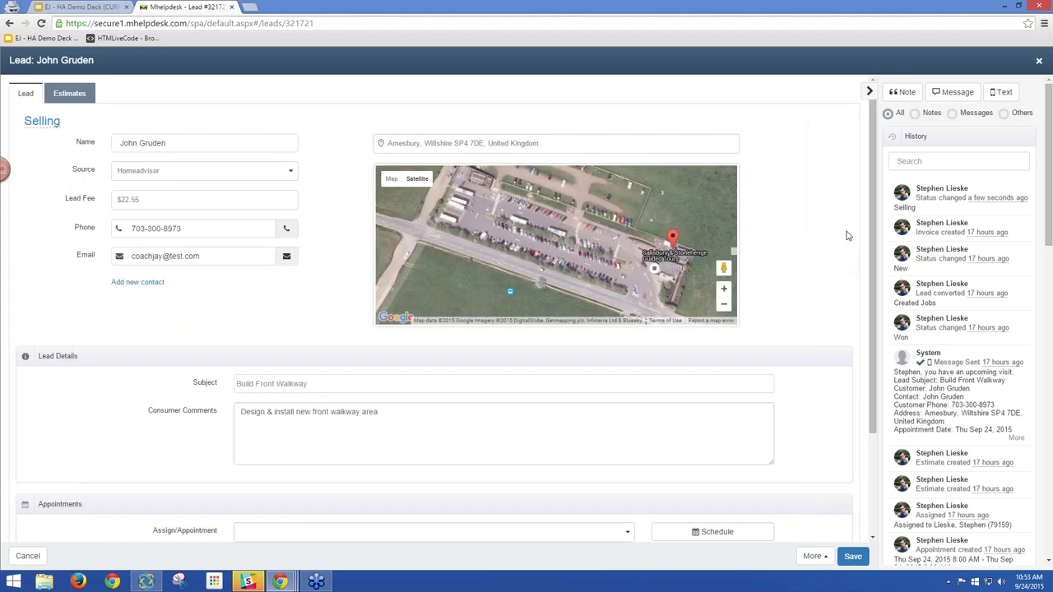
click(1039, 61)
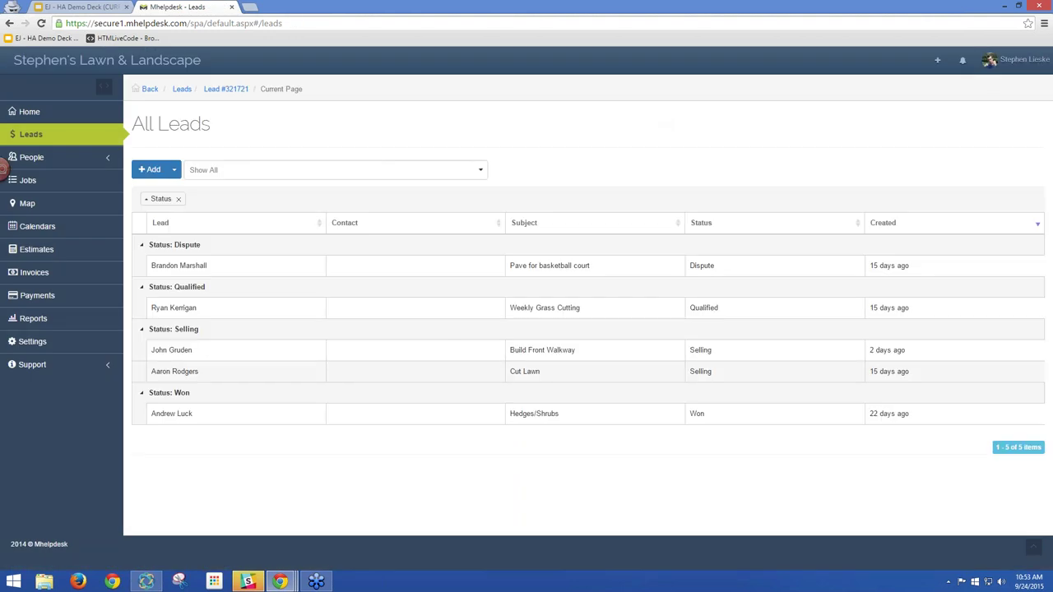
Step: Reopen the Build Front Walkway lead and delete its existing appointment
click(206, 352)
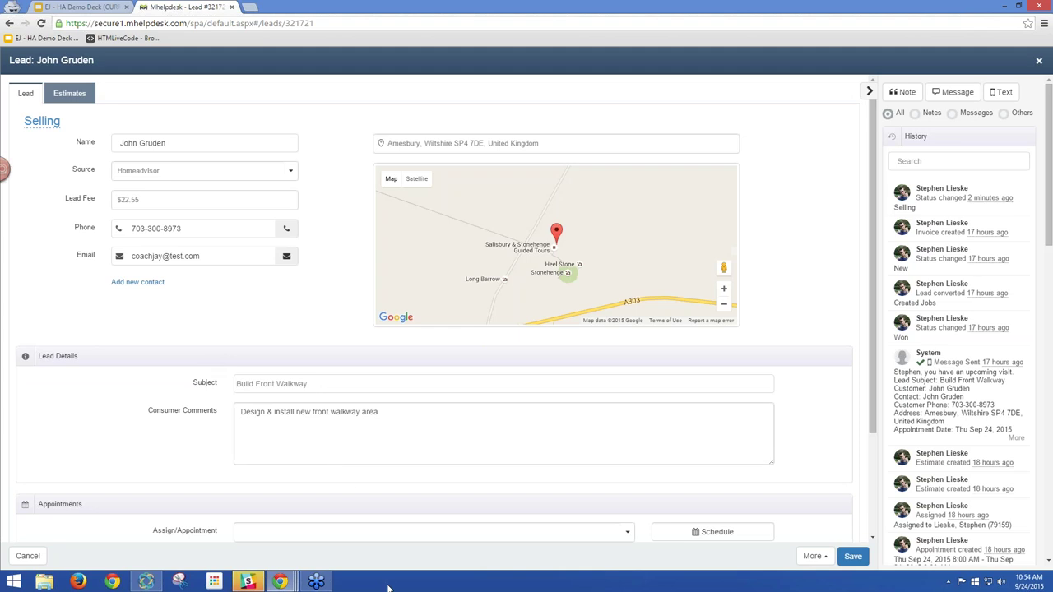
scroll(488, 403, down, 3)
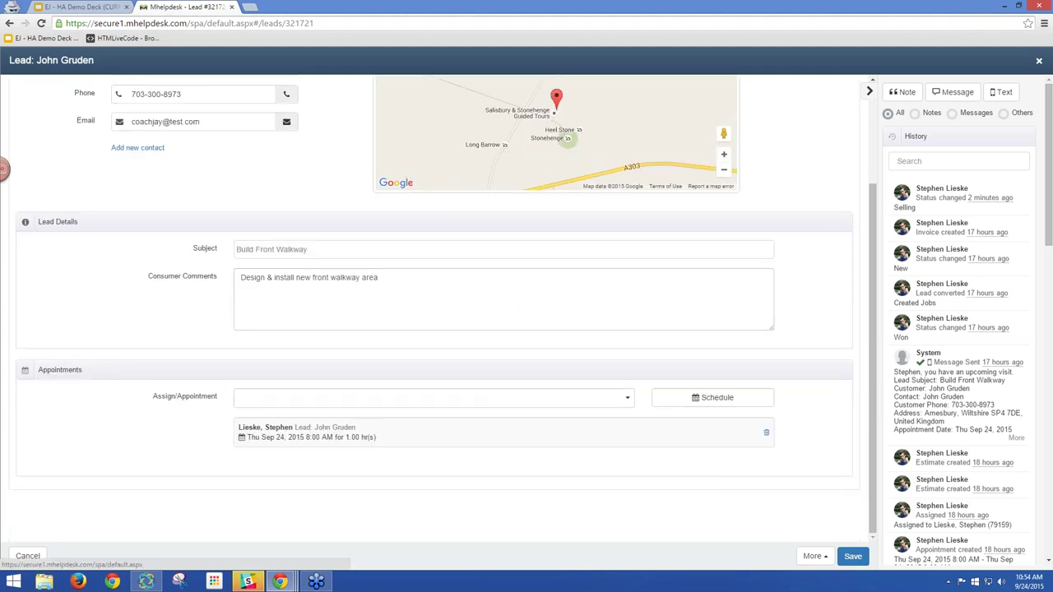
click(766, 432)
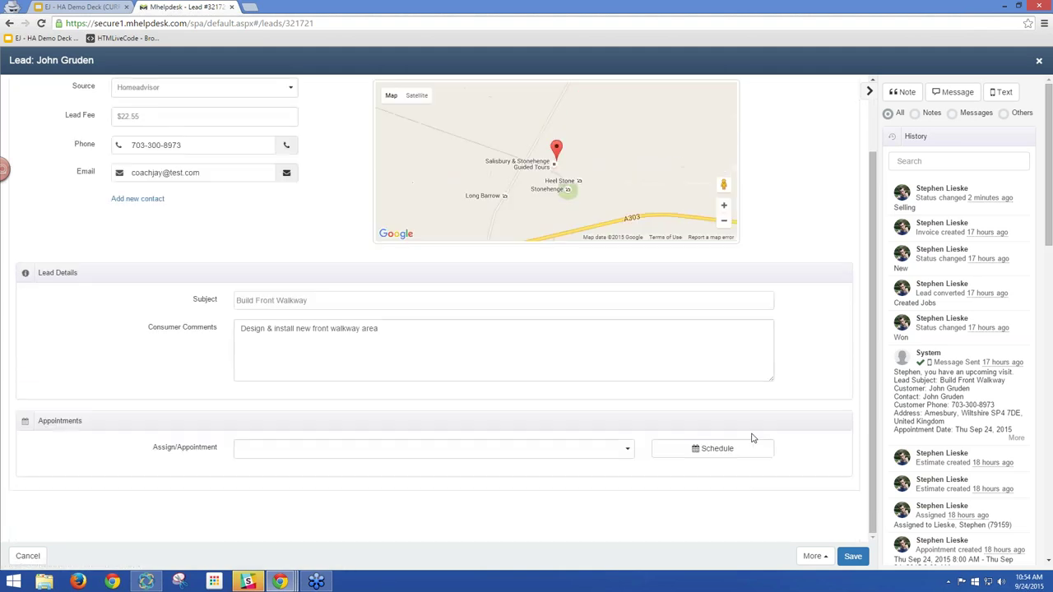
Step: Start a new appointment for 9/25/2015 from 8:00 AM to 9:00 AM and assign it to the signed-in staff member
click(628, 451)
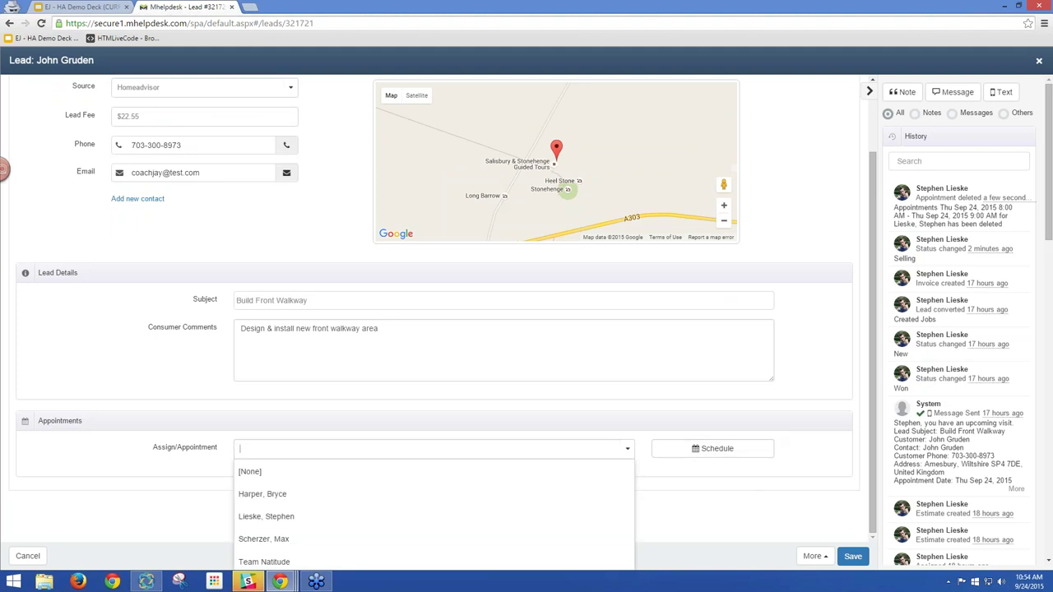
click(712, 449)
click(589, 260)
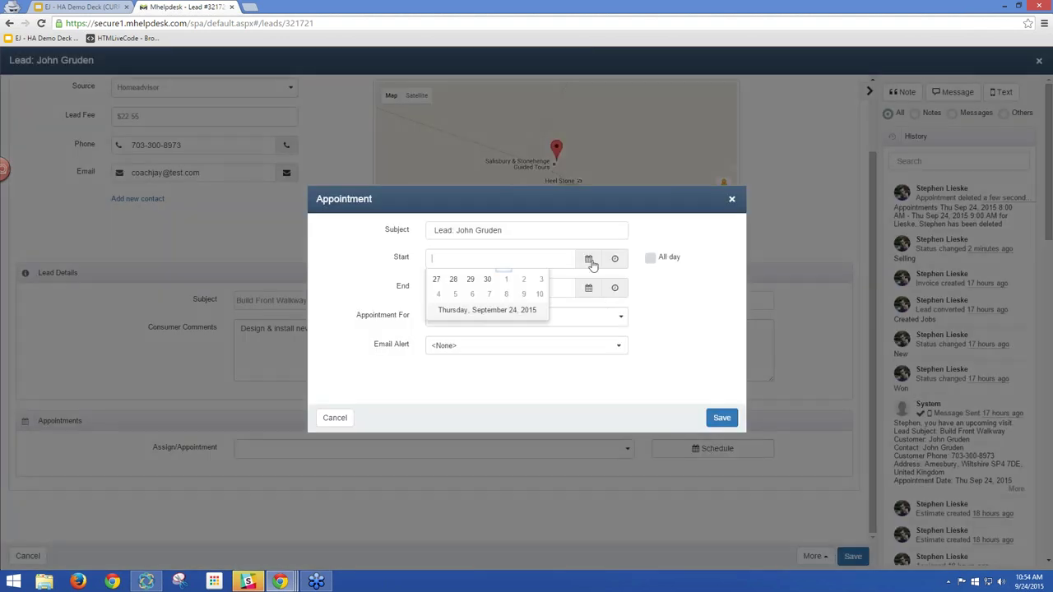
click(520, 352)
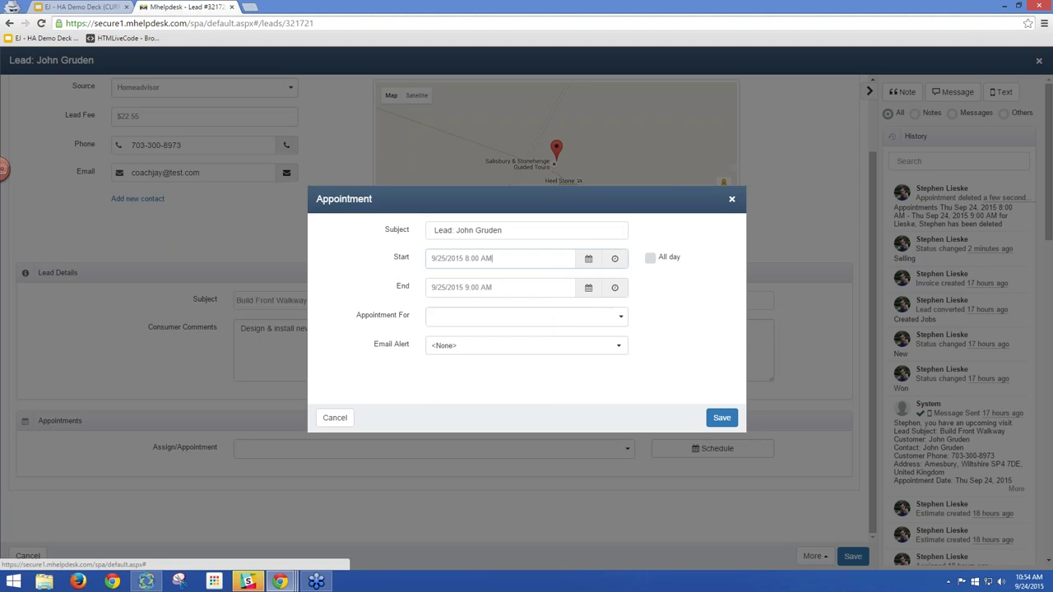
click(620, 317)
click(477, 384)
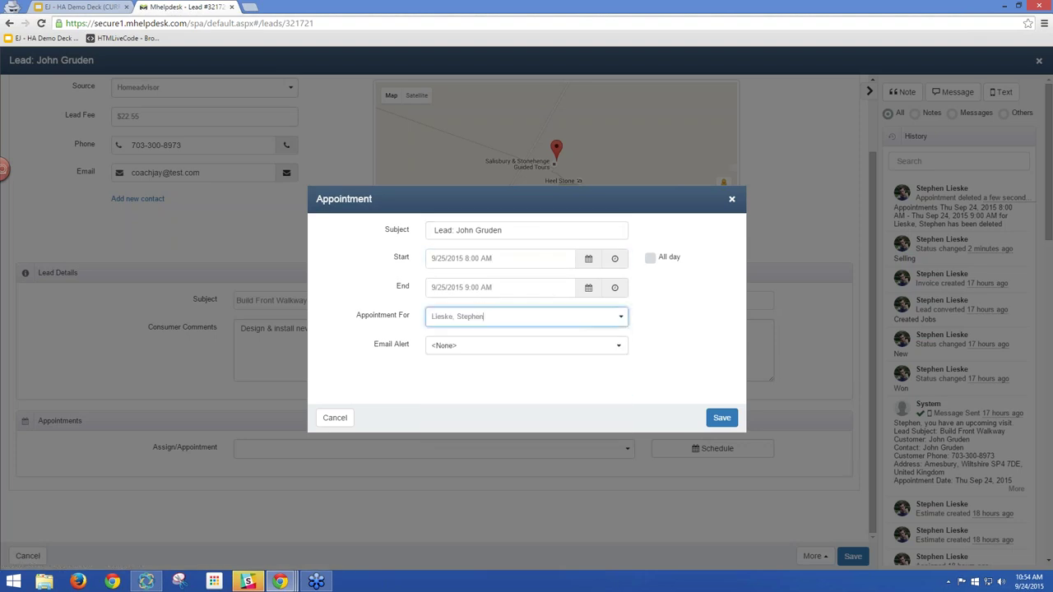
Step: Set the appointment's email alert to 1 day and save the appointment
click(620, 346)
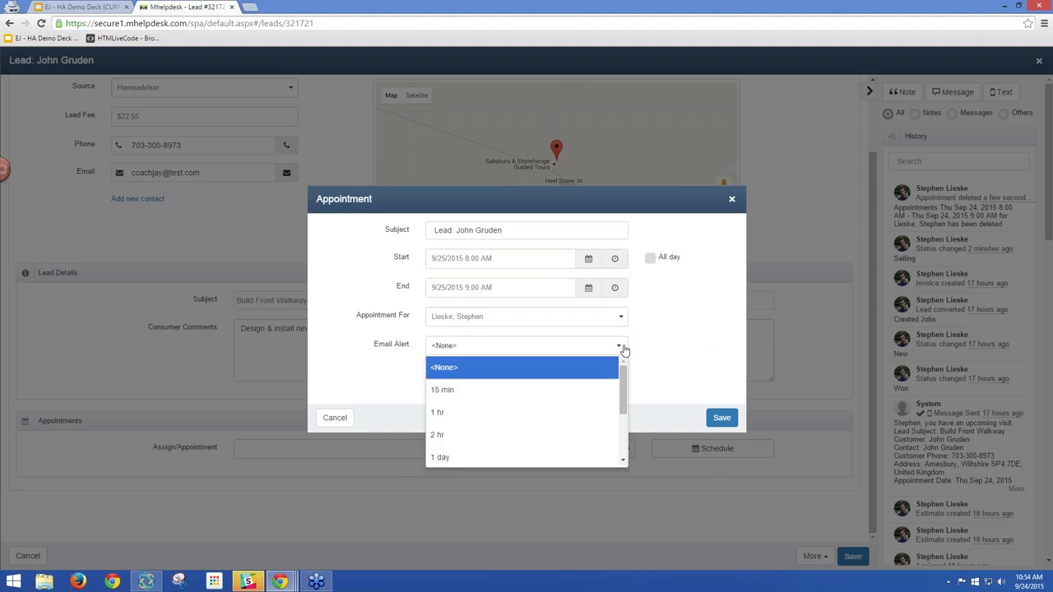
click(592, 436)
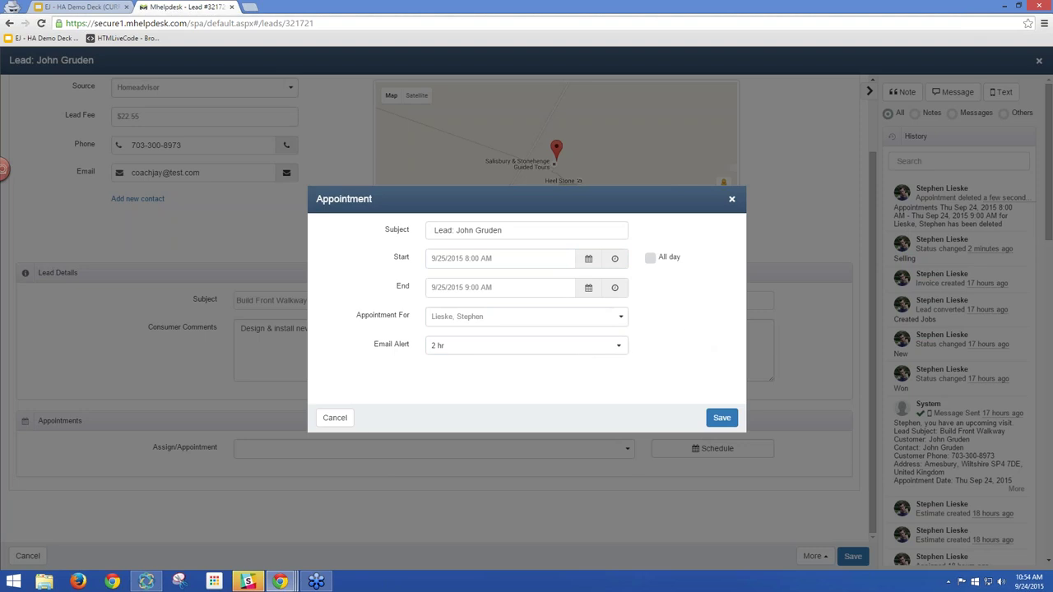
click(587, 347)
click(567, 463)
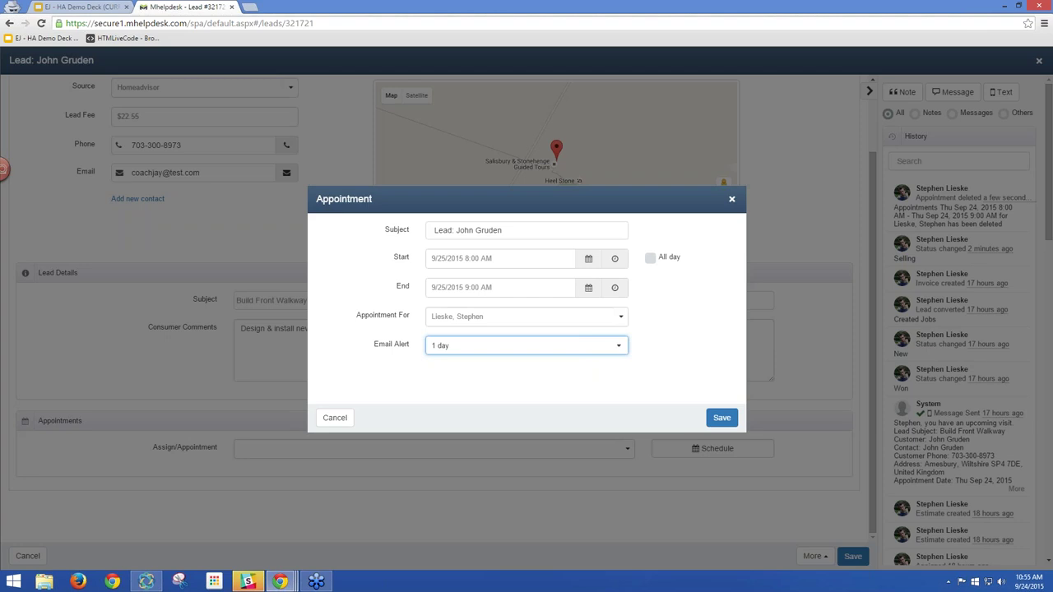
click(722, 419)
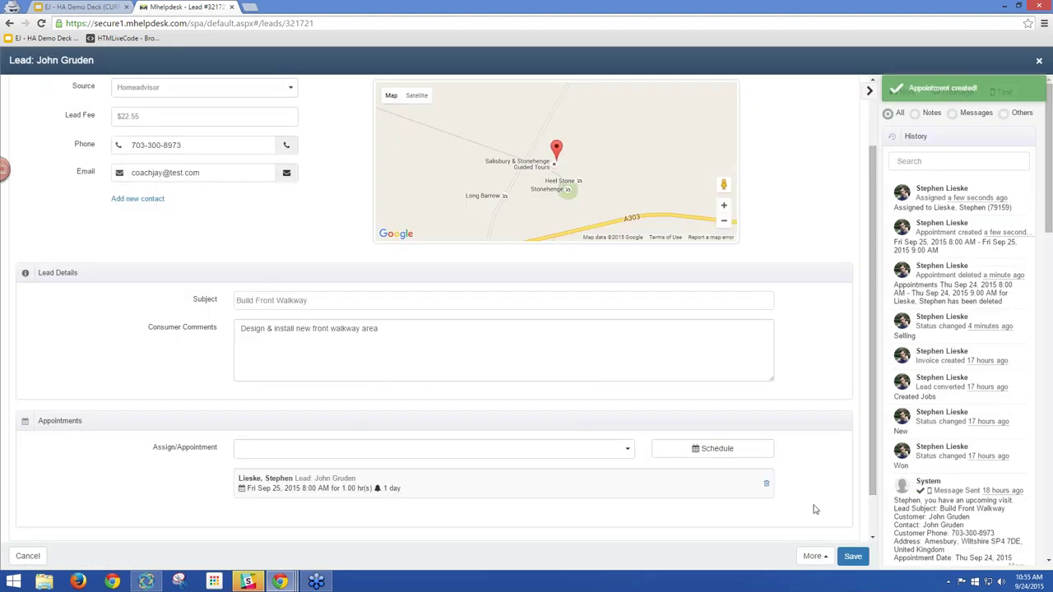
Step: Look at the additional actions available for the lead, choose none of them, and close the lead
click(821, 557)
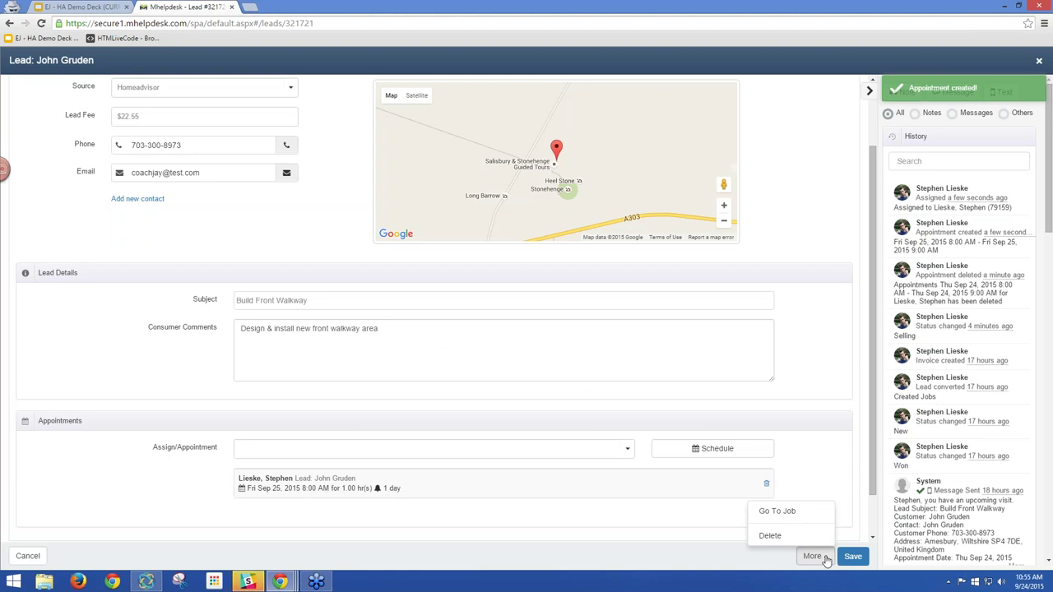
click(856, 506)
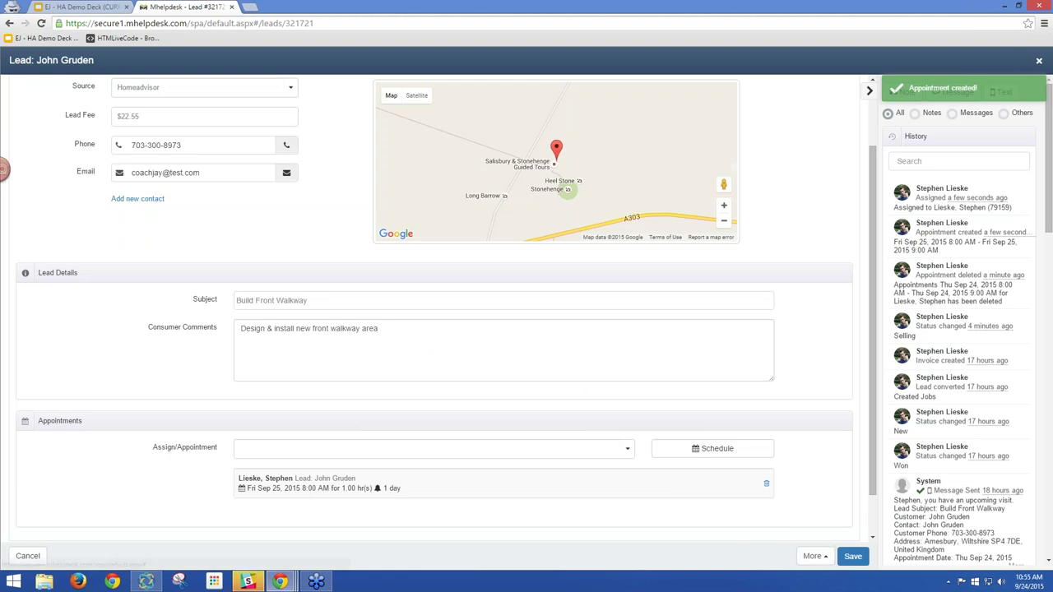
click(1038, 61)
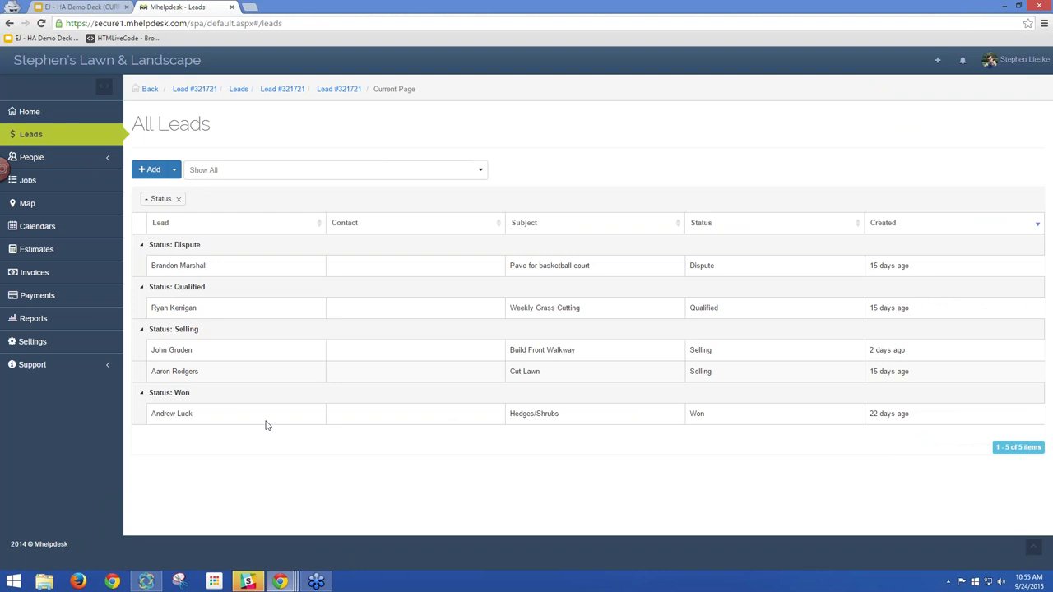
Step: Look over the list of all estimates and return to the leads list
click(73, 250)
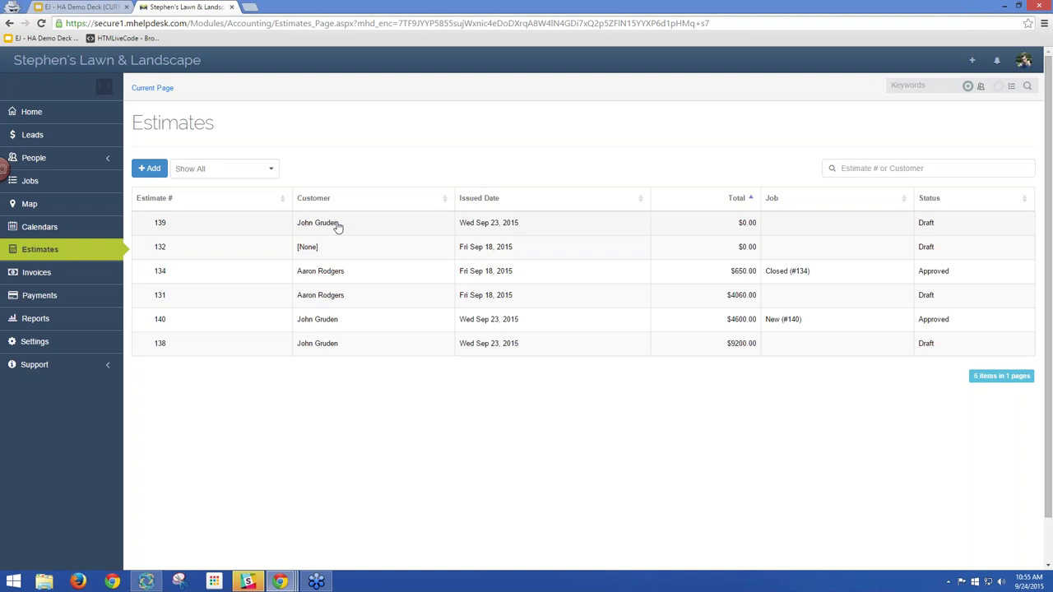
drag(335, 228, 411, 132)
click(411, 132)
click(46, 137)
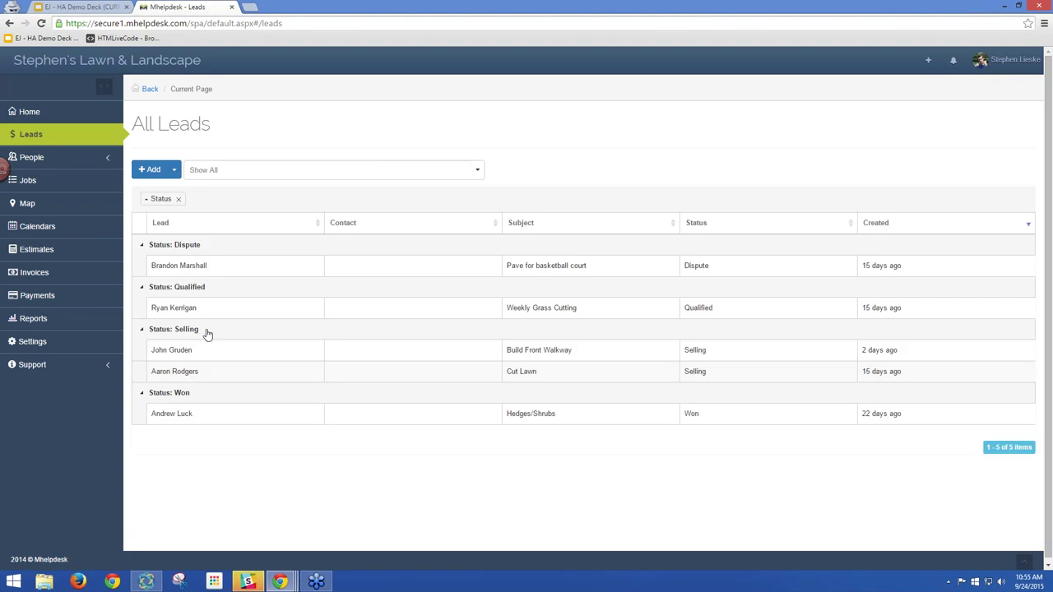
Step: Open the Build Front Walkway lead and bring up its $9,200.00 draft estimate for editing
click(203, 356)
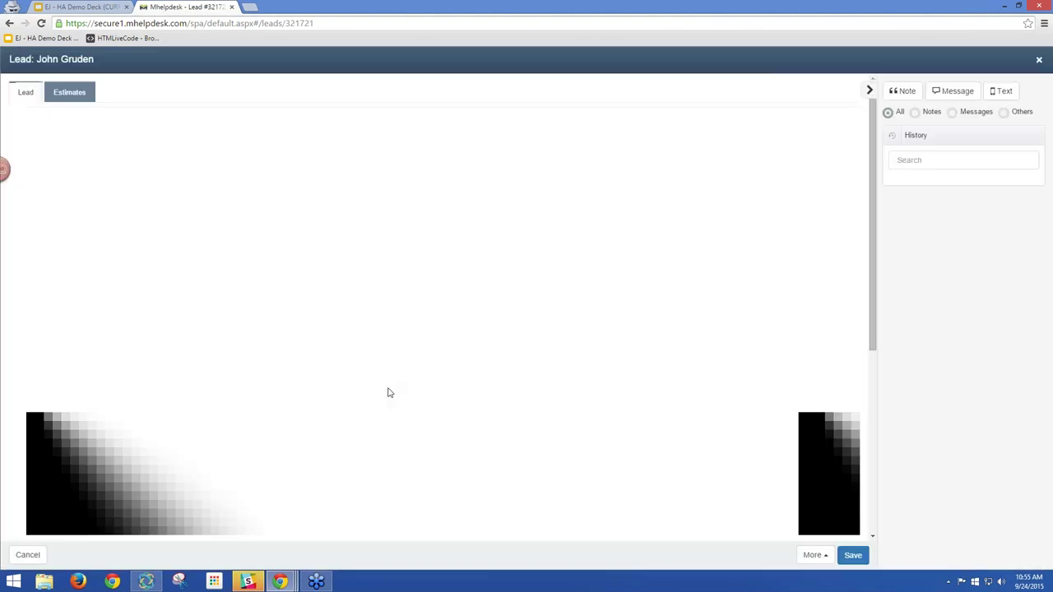
click(812, 556)
click(776, 511)
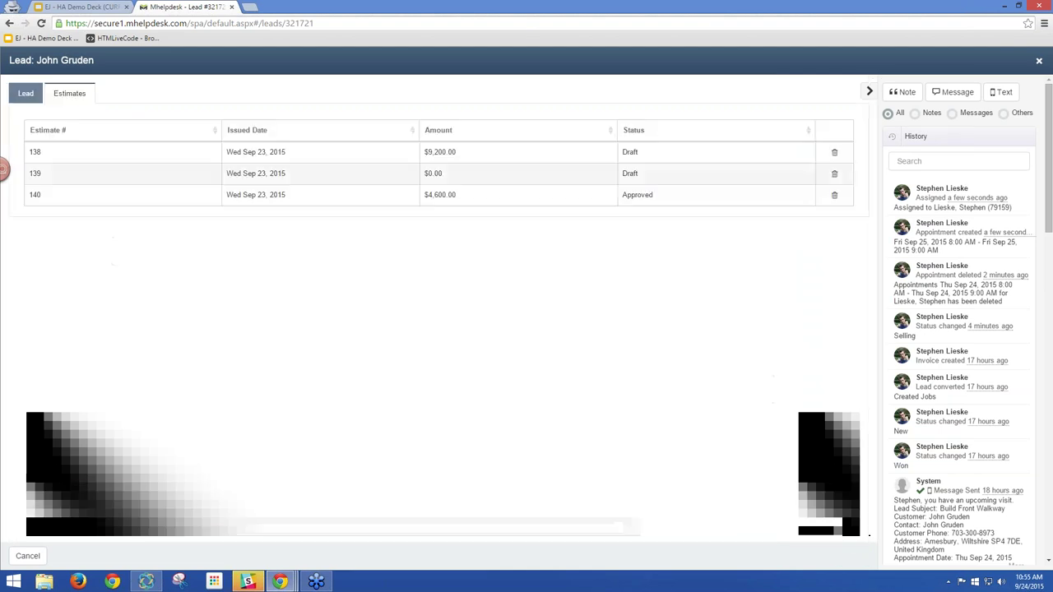
click(106, 157)
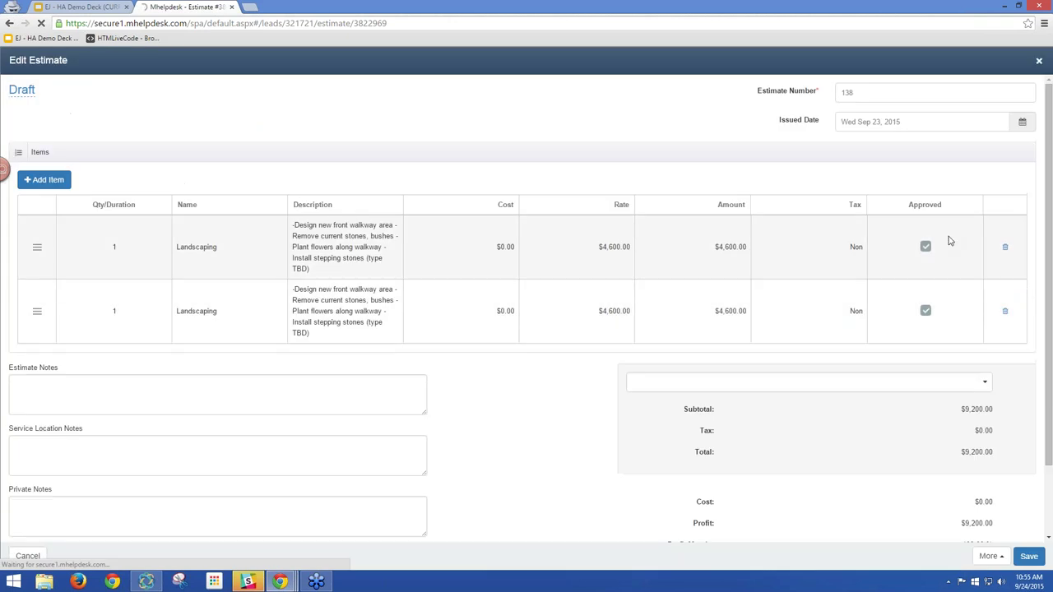
Step: Delete both Landscaping line items from the estimate
click(1004, 249)
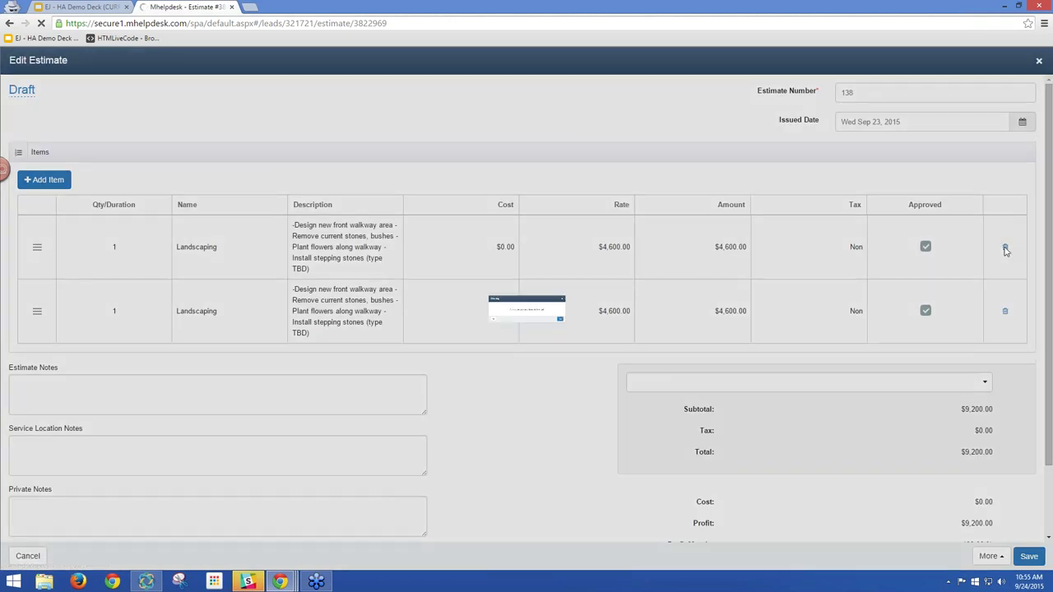
click(669, 351)
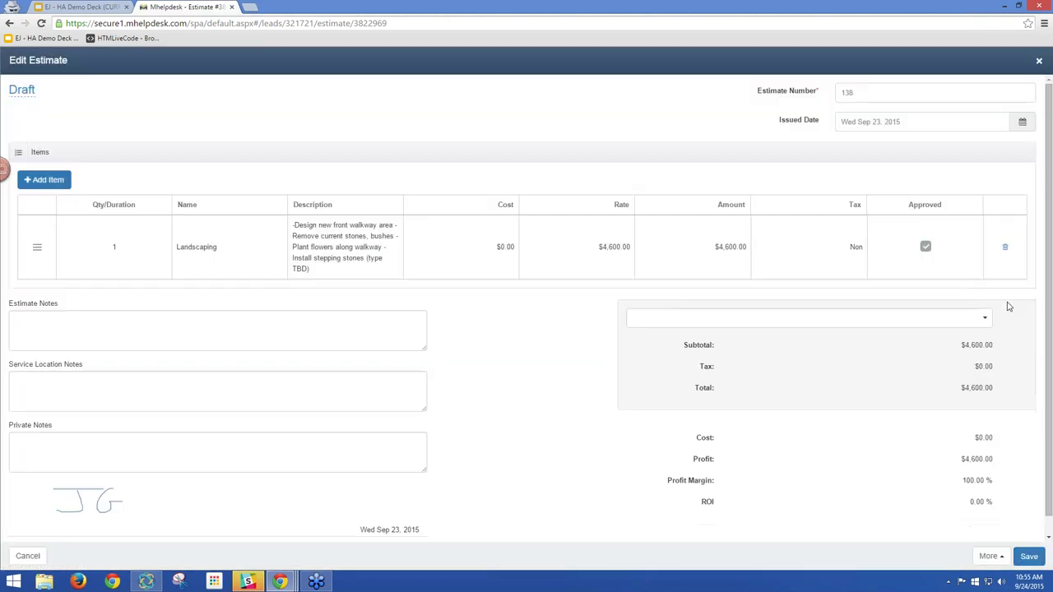
click(1004, 248)
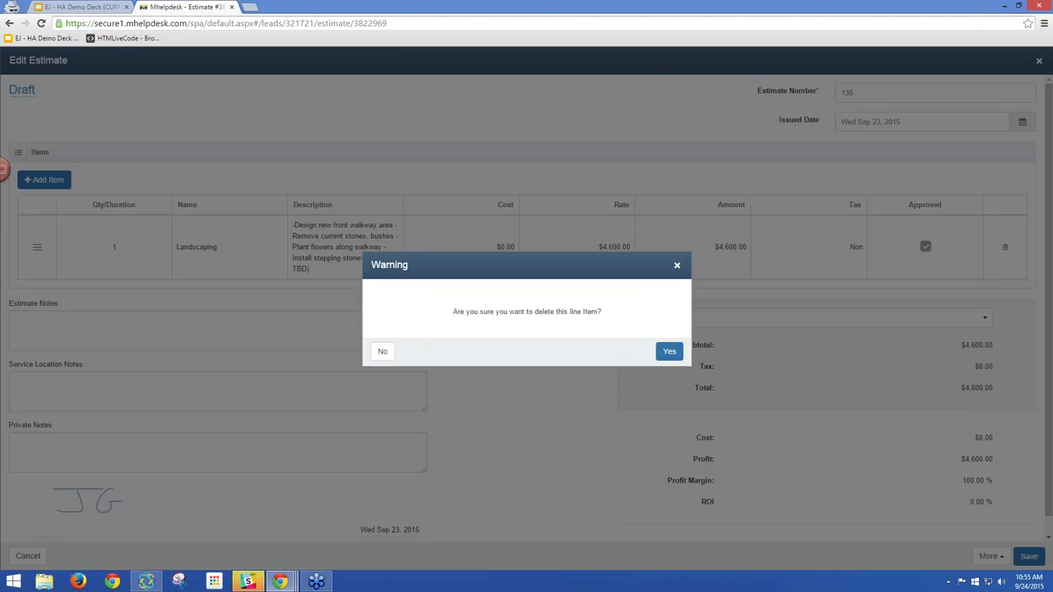
click(668, 351)
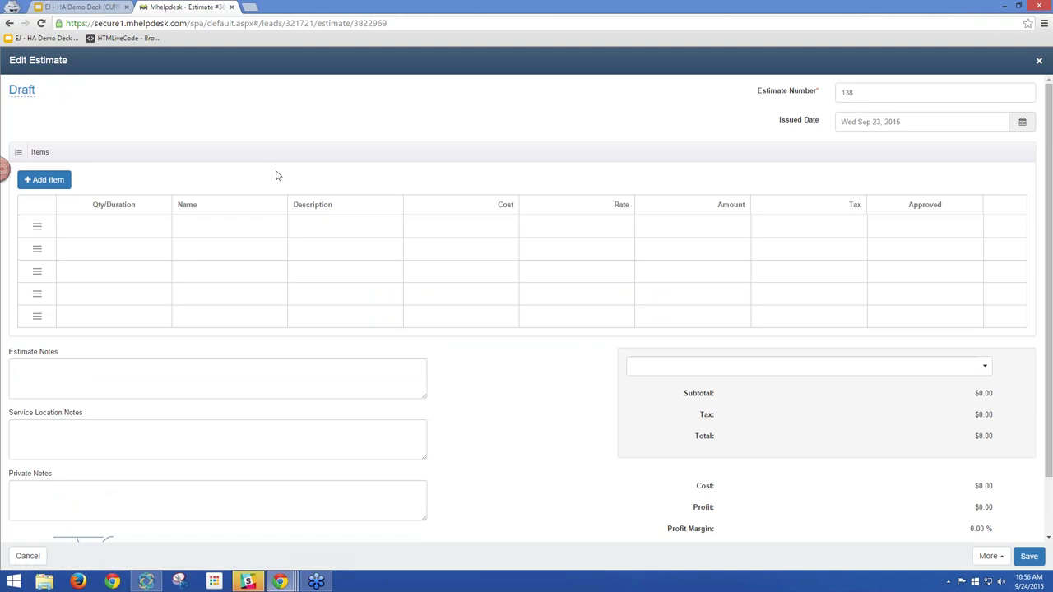
Step: Start a new estimate item using the existing Landscaping item
click(48, 179)
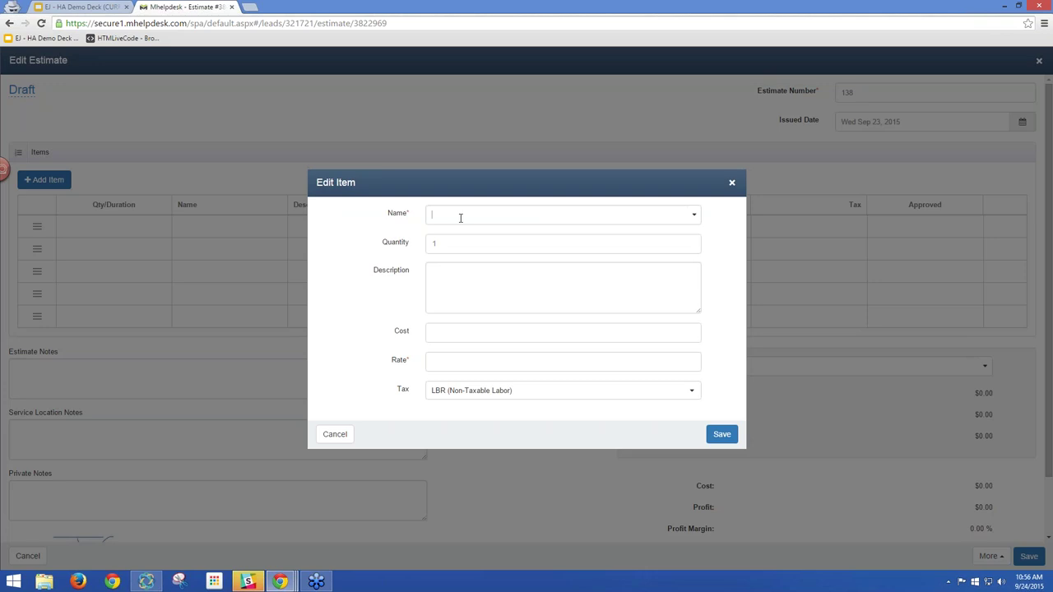
text(Landscaping)
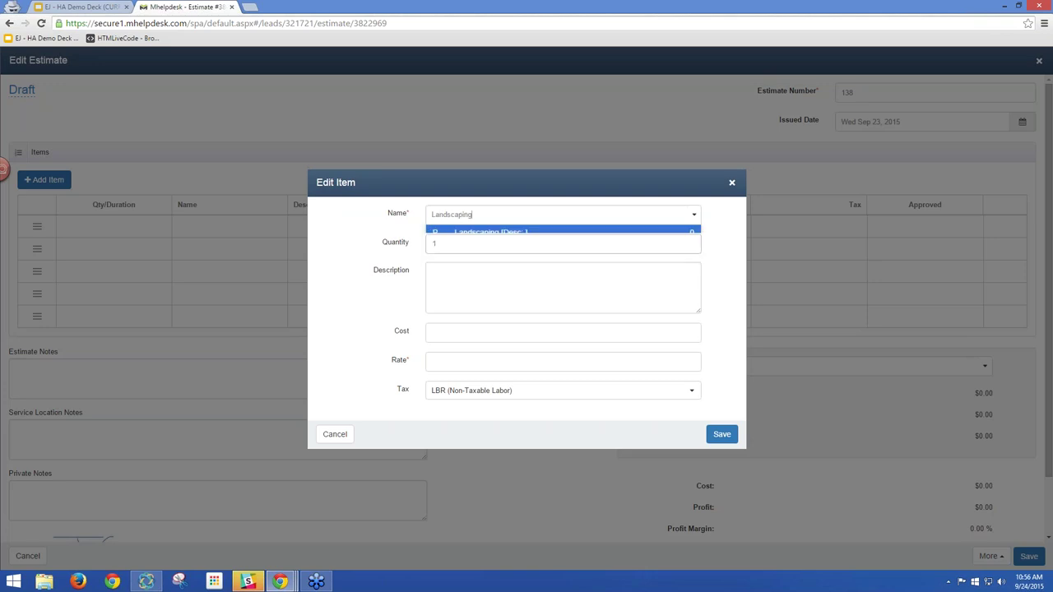
click(459, 238)
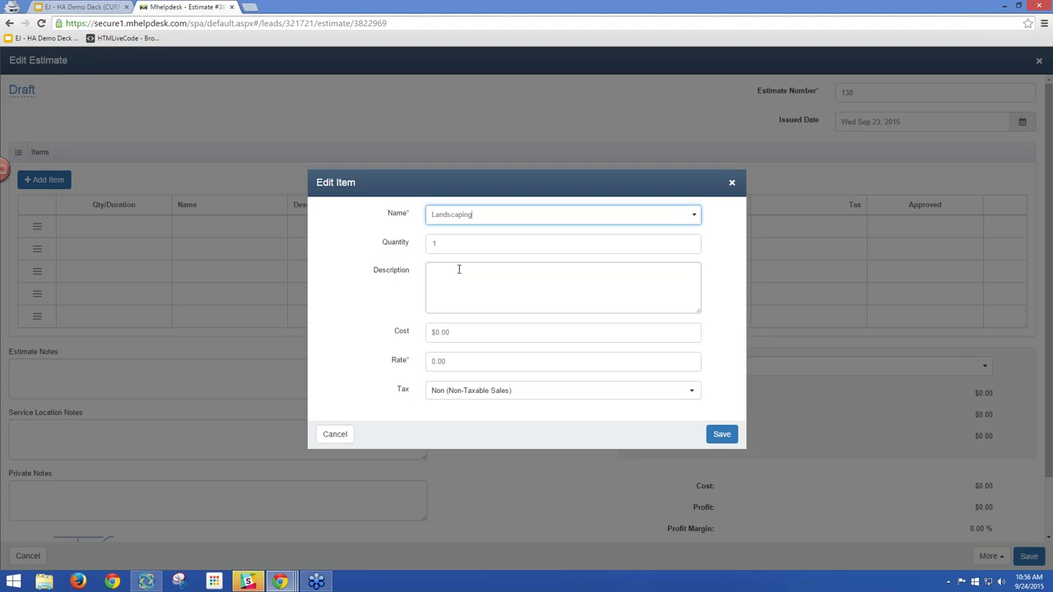
Step: Describe the item in four dashed lines: New Stone Patio, Walkway, Old shrubs removed, Birdbath fountain install, correcting any misspelling
click(458, 268)
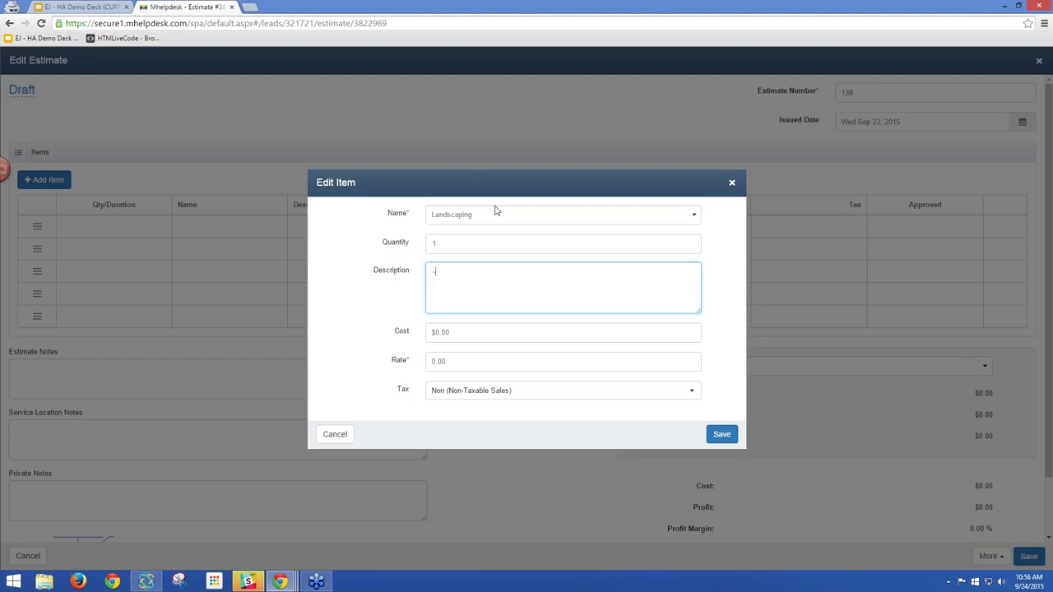
text(- Patio)
key(BackSpace)
key(BackSpace)
key(BackSpace)
key(BackSpace)
key(BackSpace)
text(New Stone Patio)
key(Return)
text(- Walkway)
key(Return)
text(- Old shurbs removed)
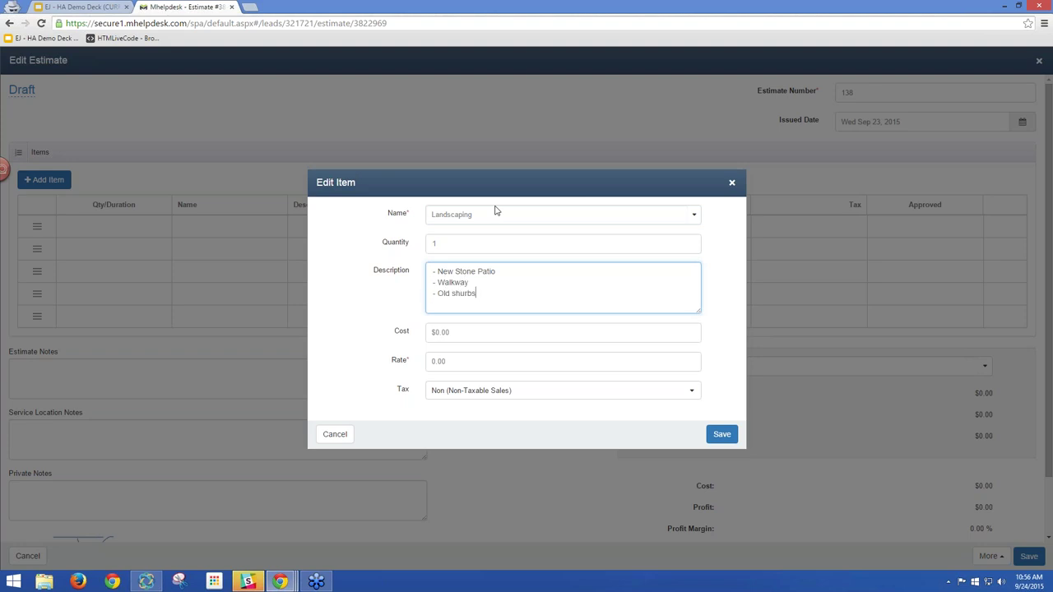
key(Return)
text(- Birdbath fountain install)
right_click(462, 294)
click(485, 305)
click(564, 295)
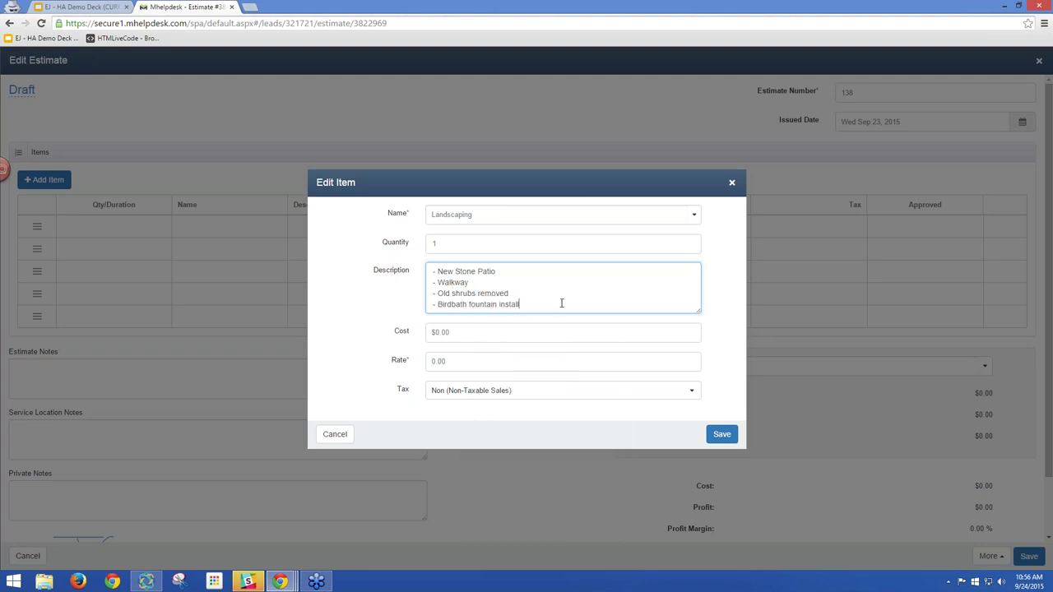
Step: Set the item's cost to $2,500.00 and its rate to 5,600.00, and save the item
click(504, 338)
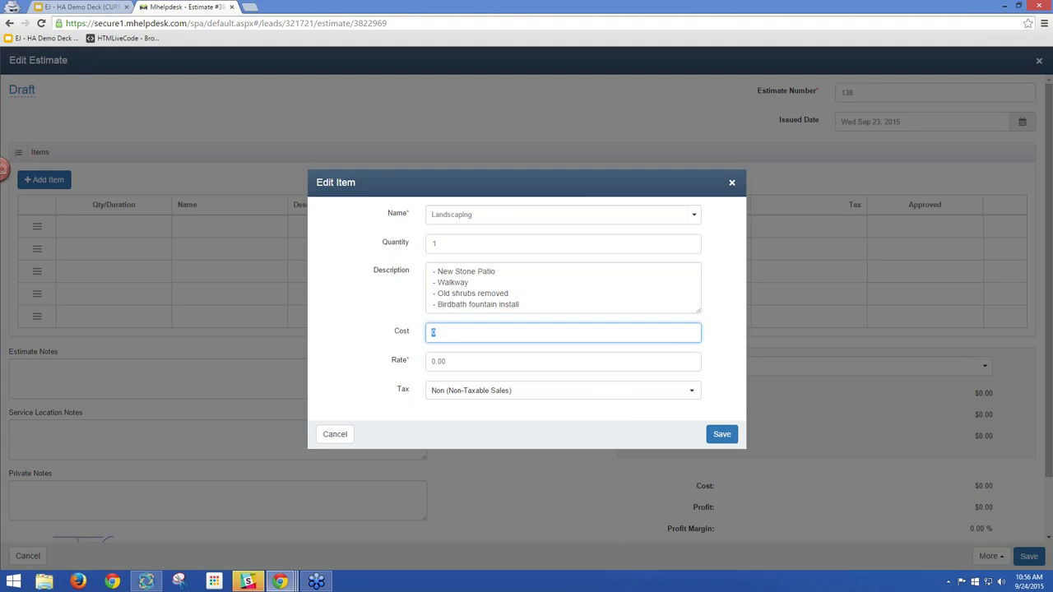
click(484, 364)
click(527, 331)
key(BackSpace)
text(2500)
click(507, 358)
key(BackSpace)
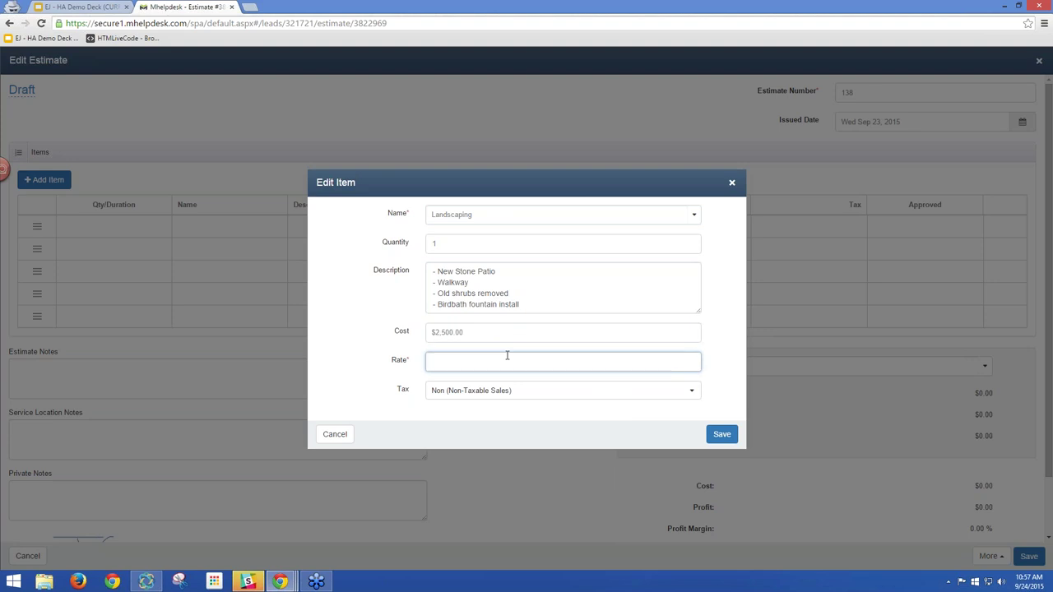
text(5600)
click(669, 406)
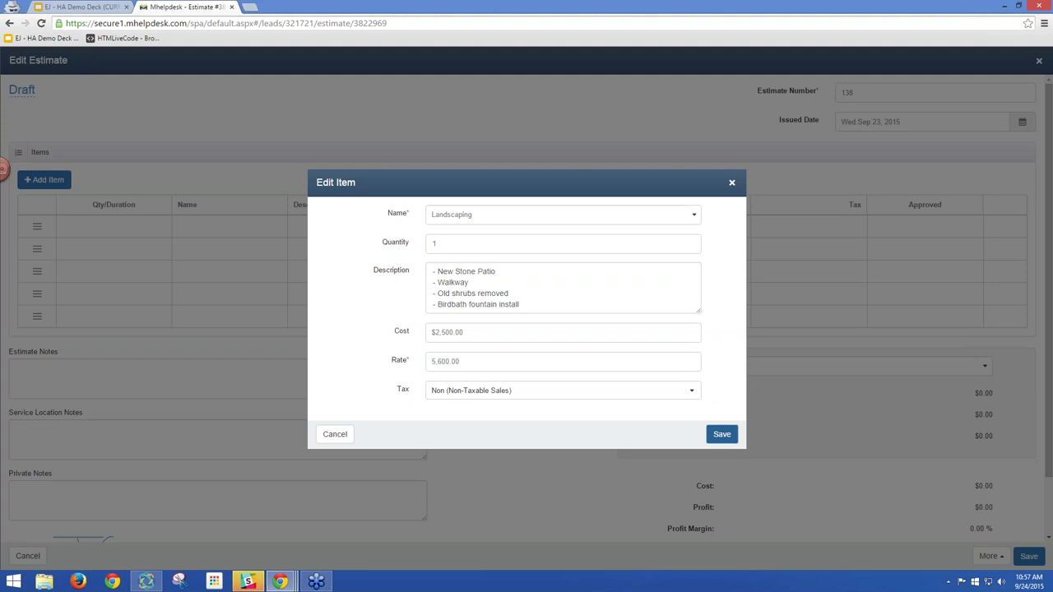
click(722, 434)
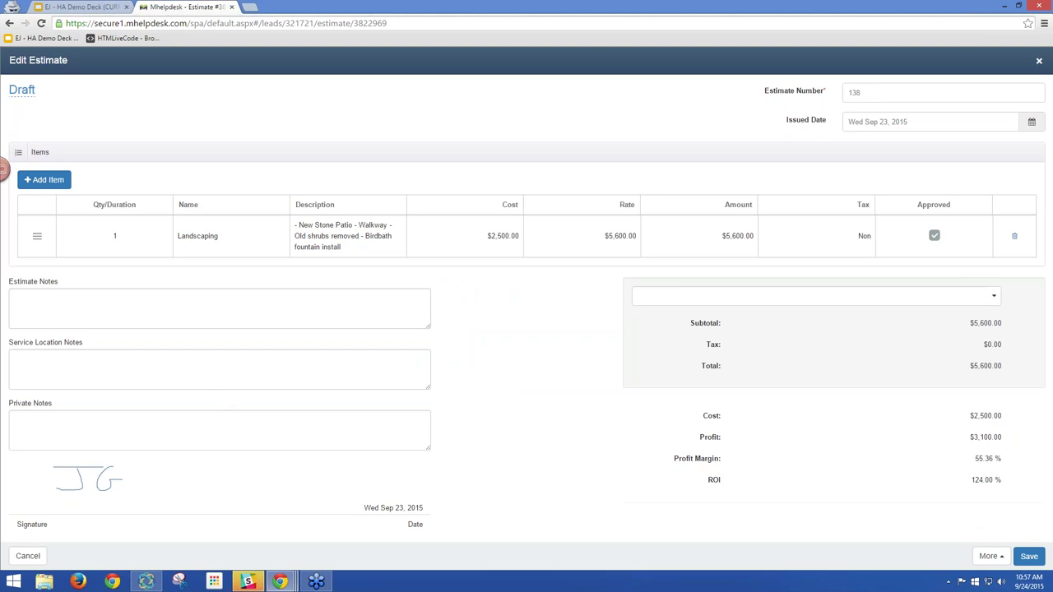
Step: Replace the estimate's signature with a new freehand one and download the estimate
click(211, 421)
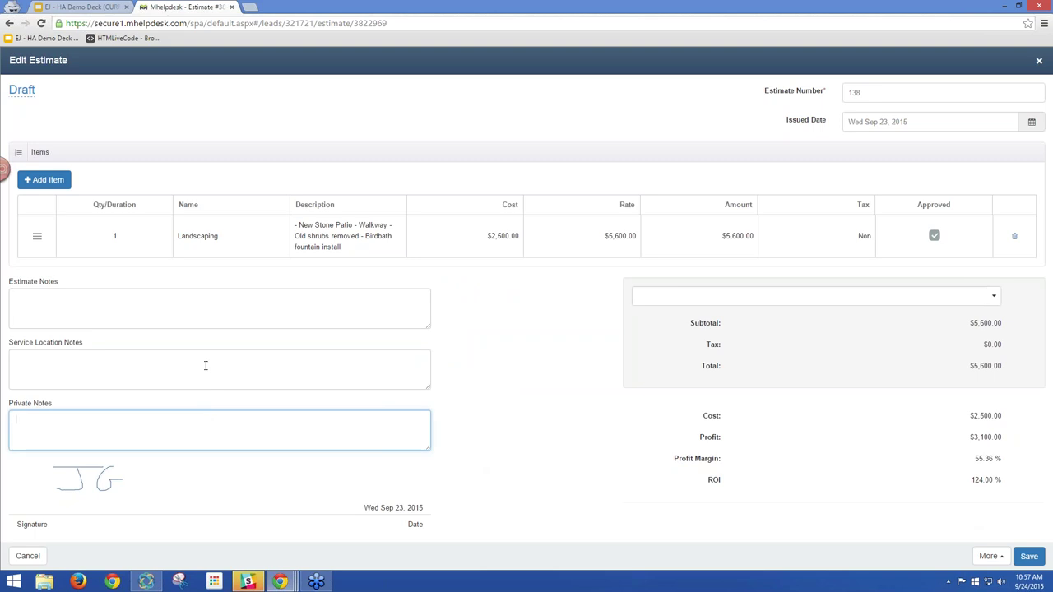
click(989, 557)
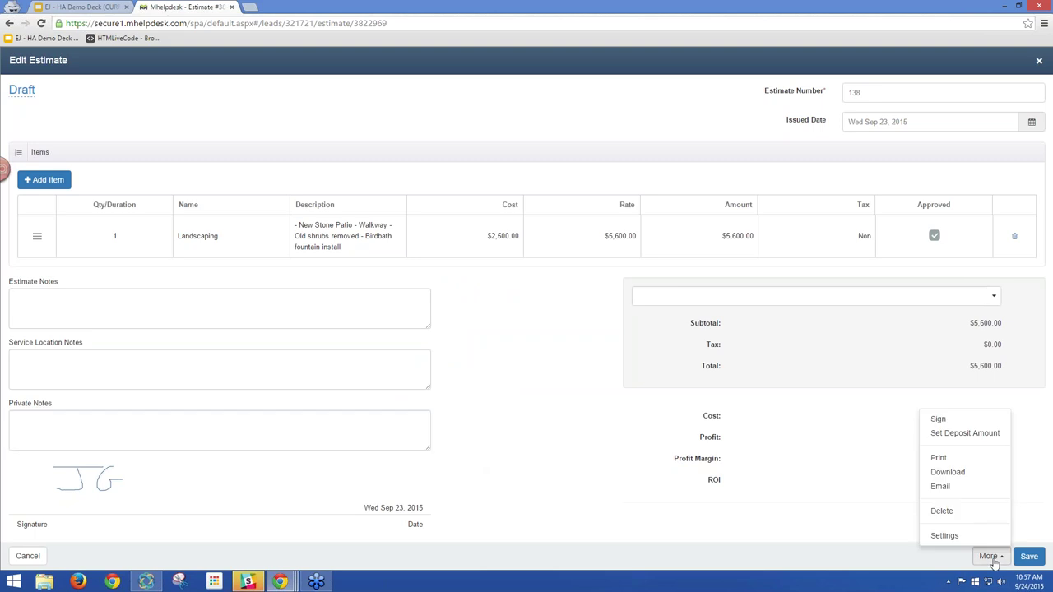
click(986, 422)
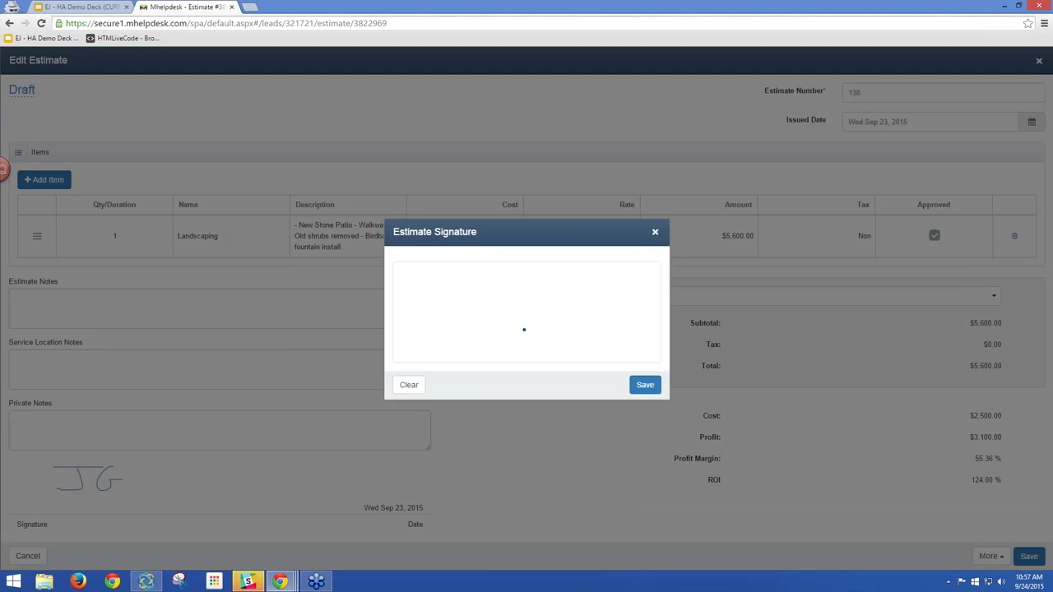
mouse_move(421, 280)
mouse_down()
mouse_move(470, 303)
mouse_move(485, 360)
mouse_move(519, 312)
mouse_move(535, 329)
mouse_up()
mouse_move(564, 282)
mouse_down()
mouse_move(547, 336)
mouse_move(593, 329)
mouse_move(577, 345)
mouse_up()
click(645, 384)
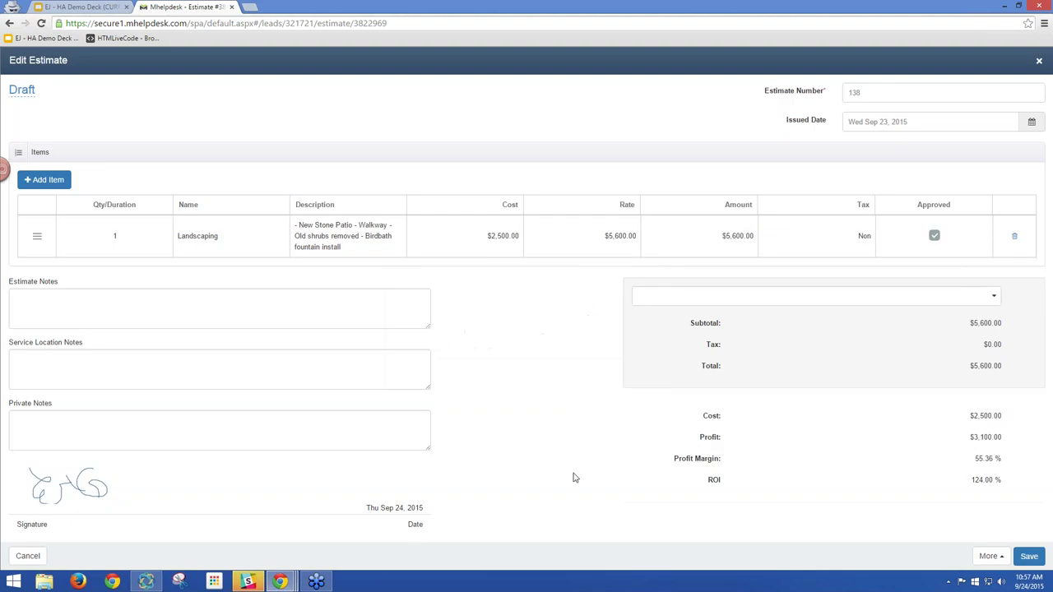
click(990, 557)
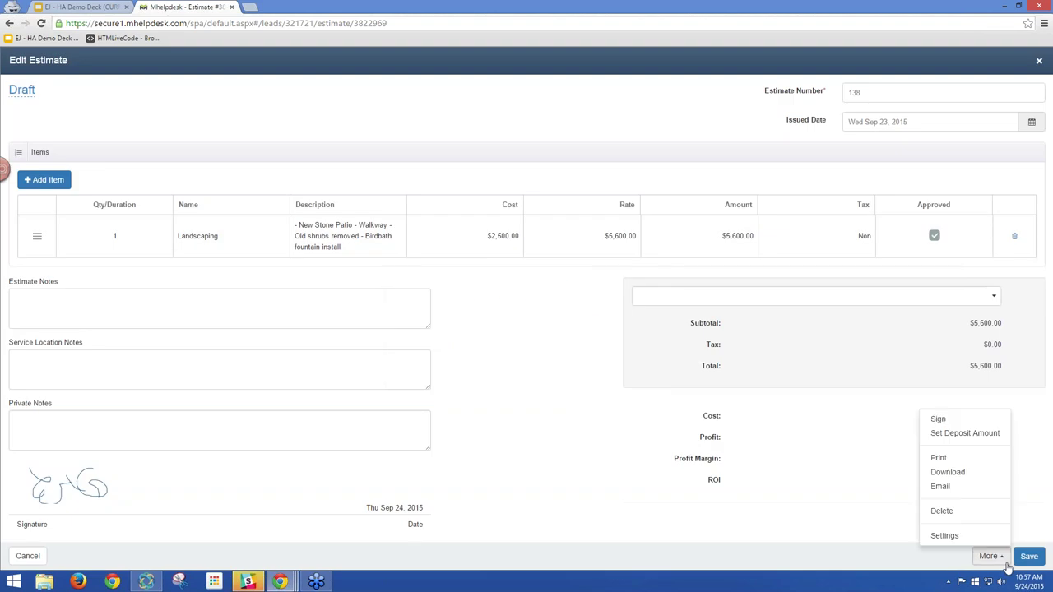
click(974, 476)
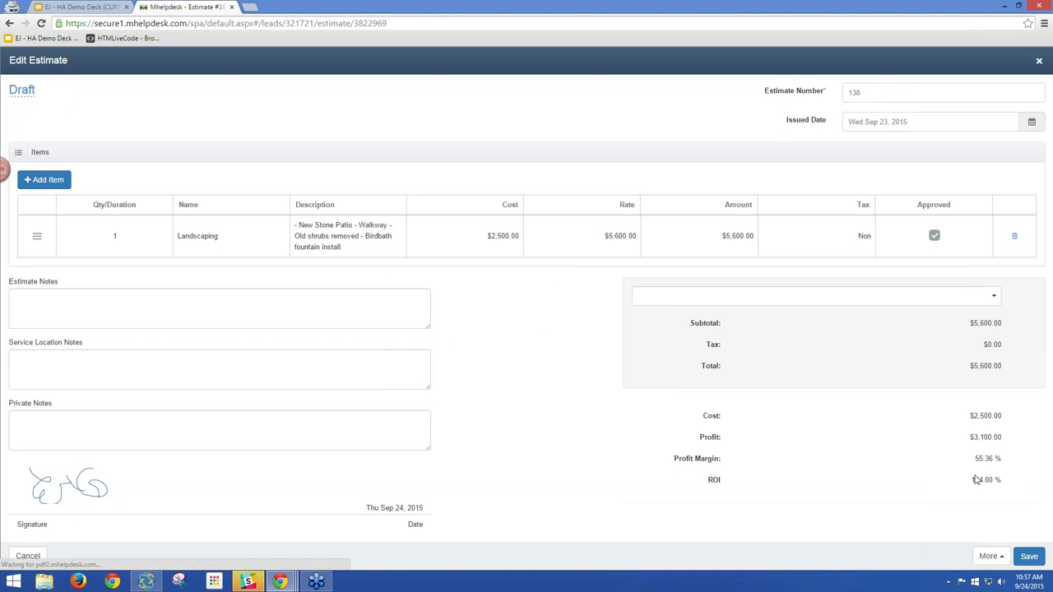
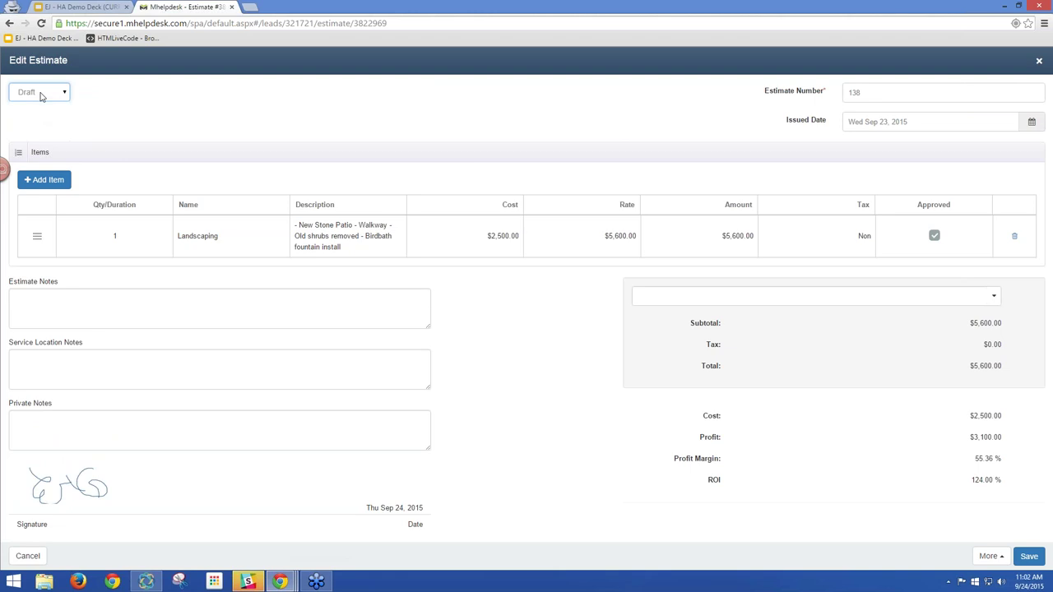
Step: Set the estimate's status to Approved, create a job from it, and open that job
click(39, 94)
click(36, 123)
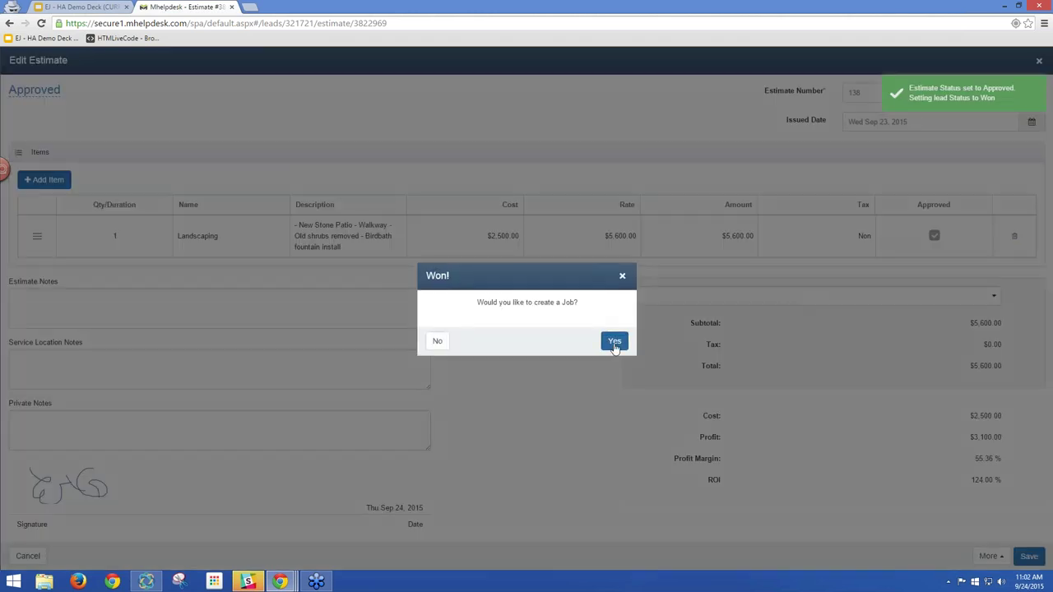
click(614, 342)
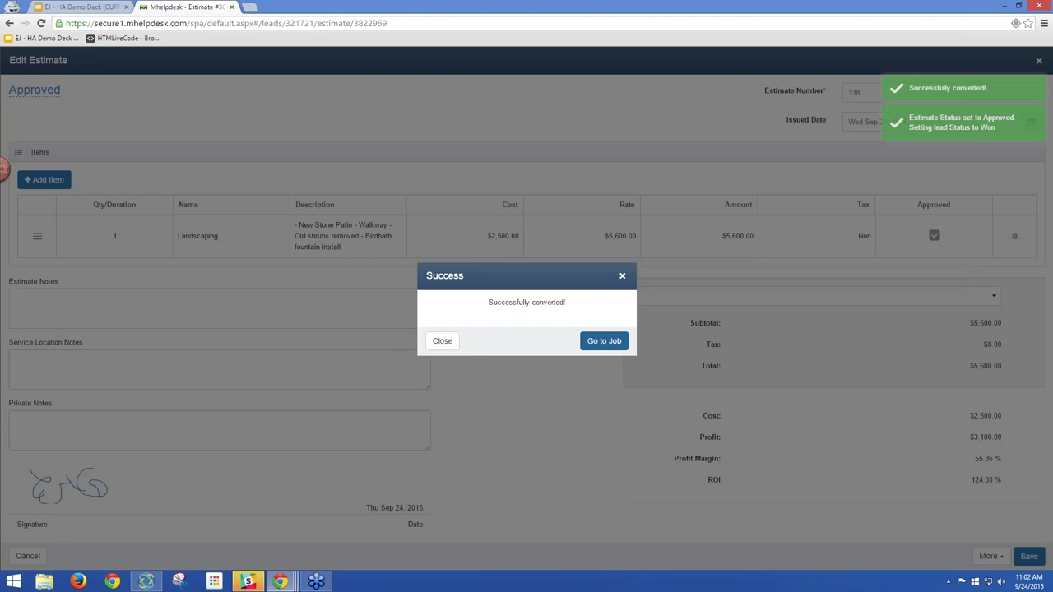
click(608, 340)
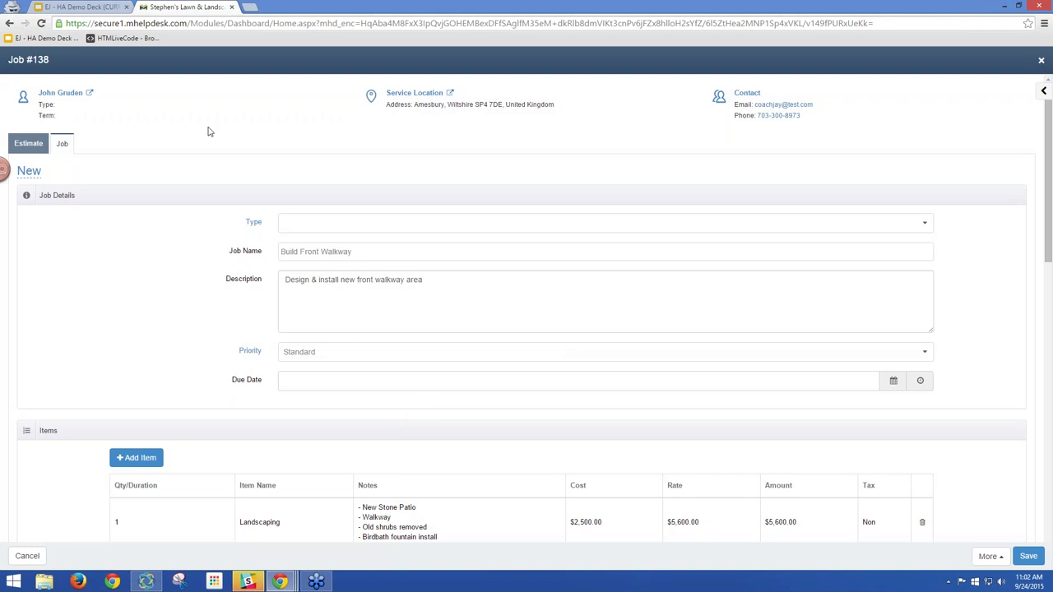
Step: Look at the status options available for the job and choose none of them
click(43, 171)
click(47, 173)
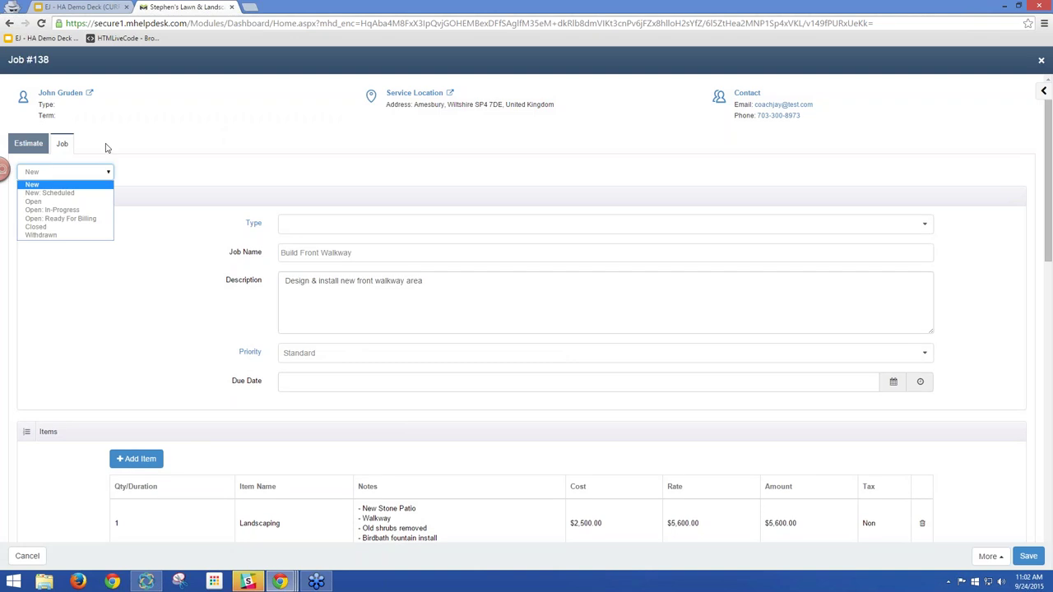
click(218, 181)
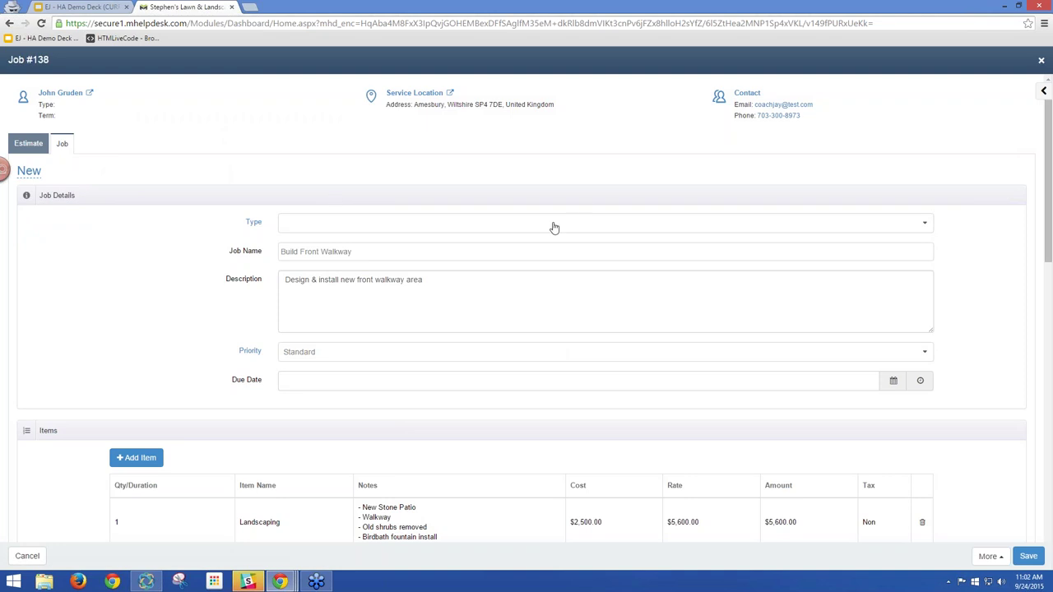
Step: Review the job's details, items, assigned appointment and other information fields
scroll(554, 227, down, 3)
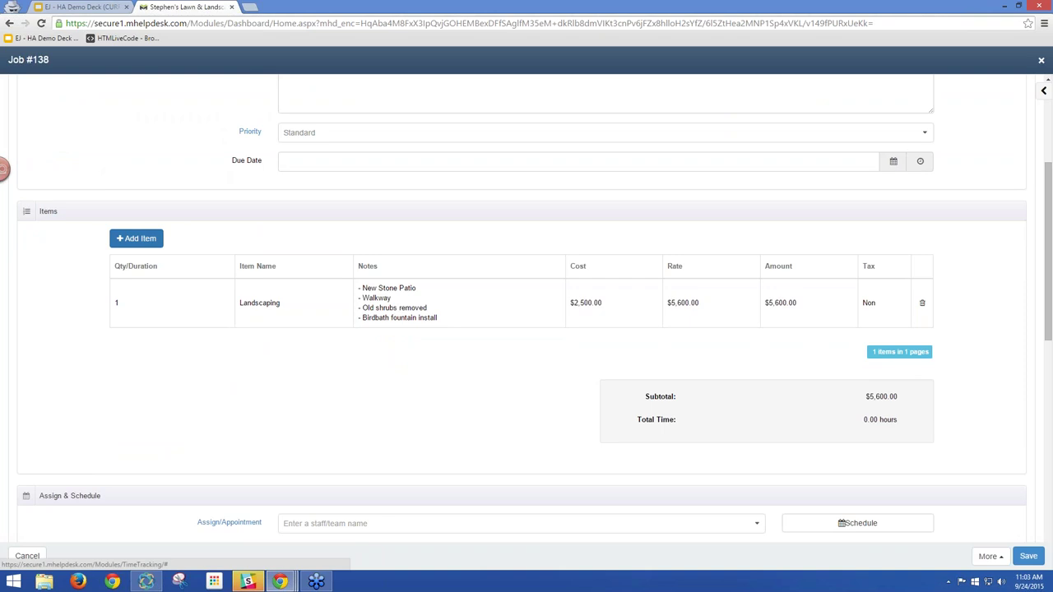
scroll(137, 251, down, 5)
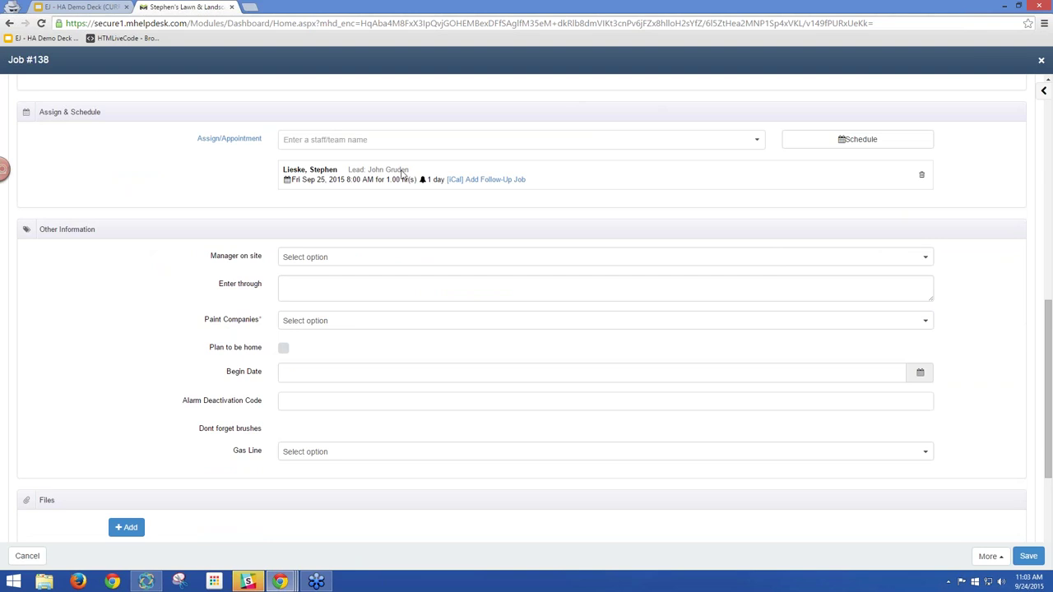
scroll(372, 219, up, 1)
scroll(725, 329, up, 7)
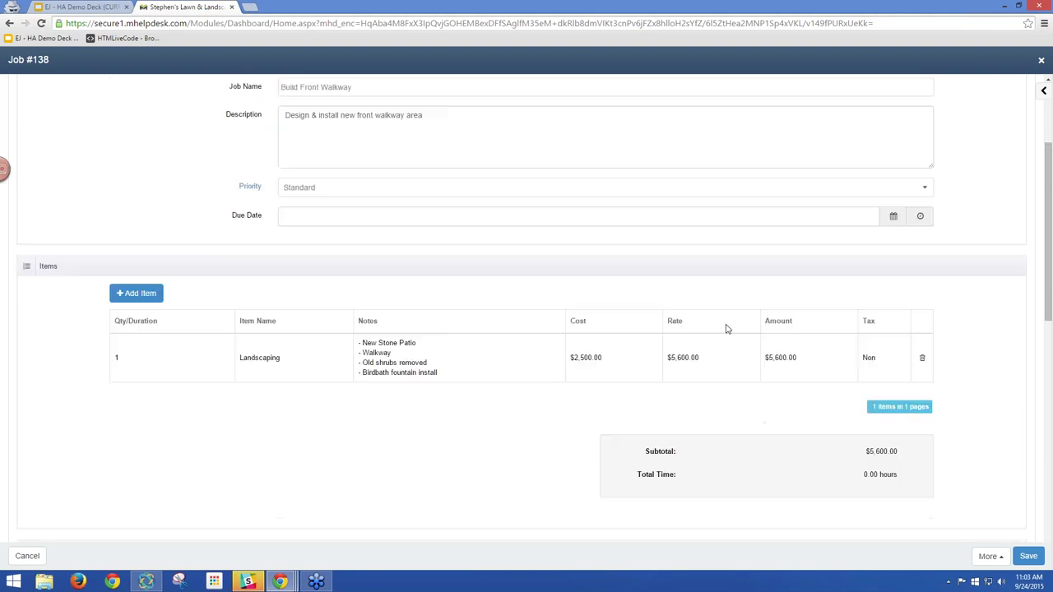
scroll(725, 329, down, 5)
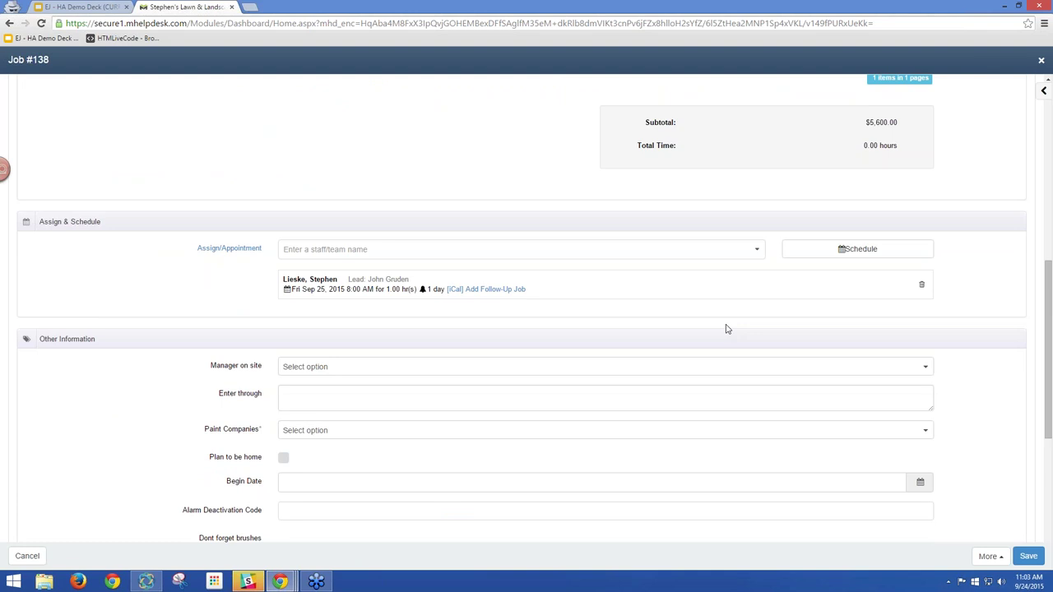
Step: Review the rest of the job's information and files, and copy the job to an invoice
scroll(458, 371, down, 1)
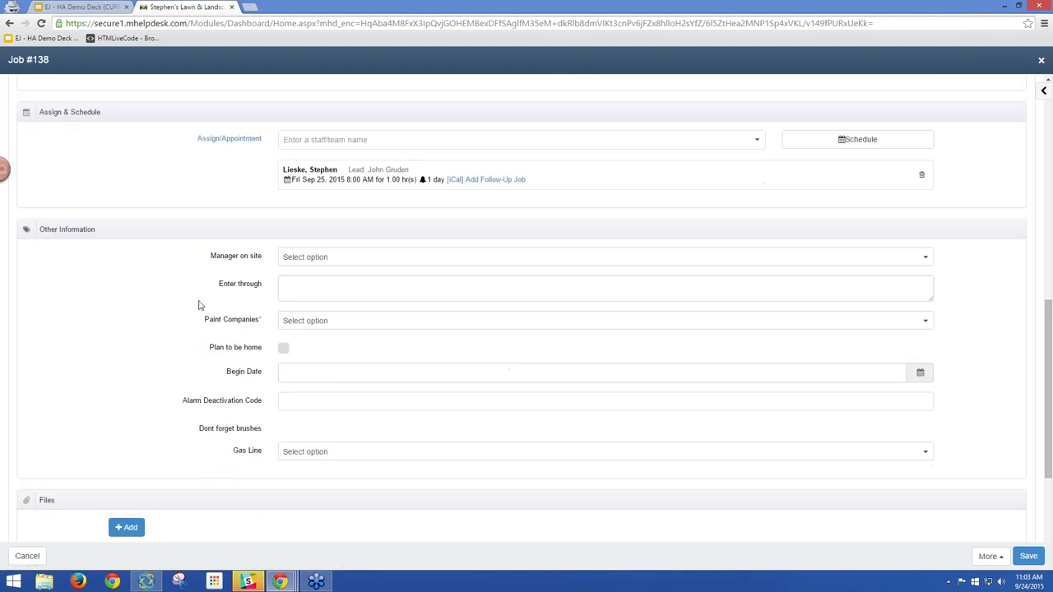
scroll(169, 345, down, 2)
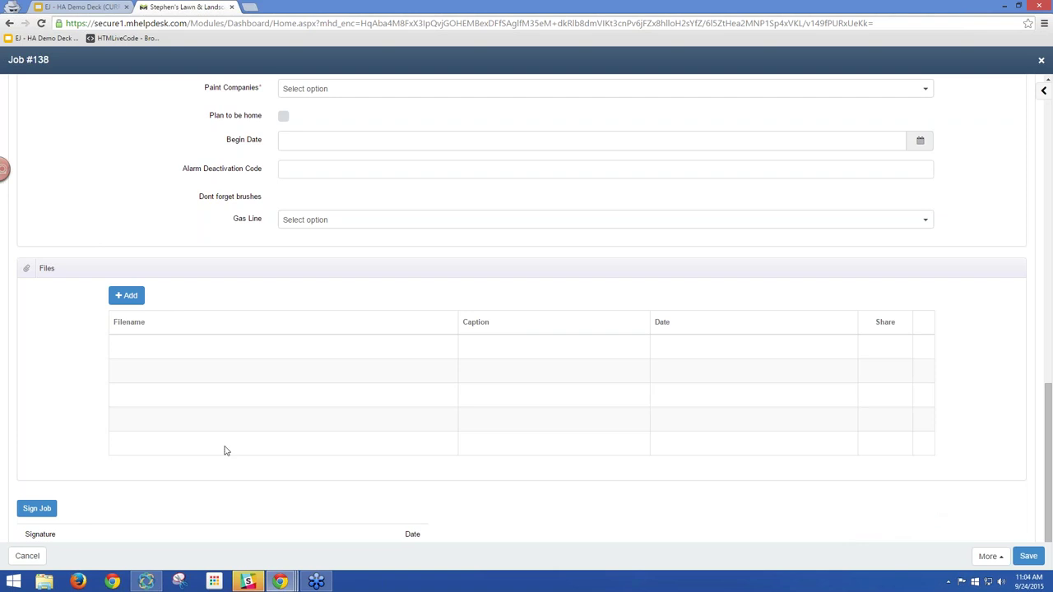
click(990, 556)
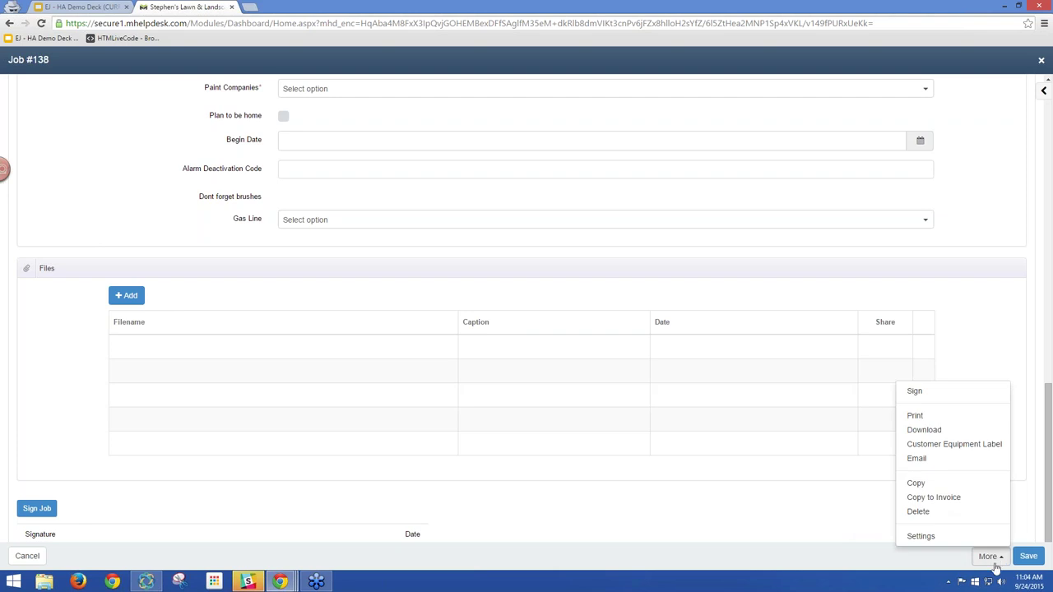
click(972, 497)
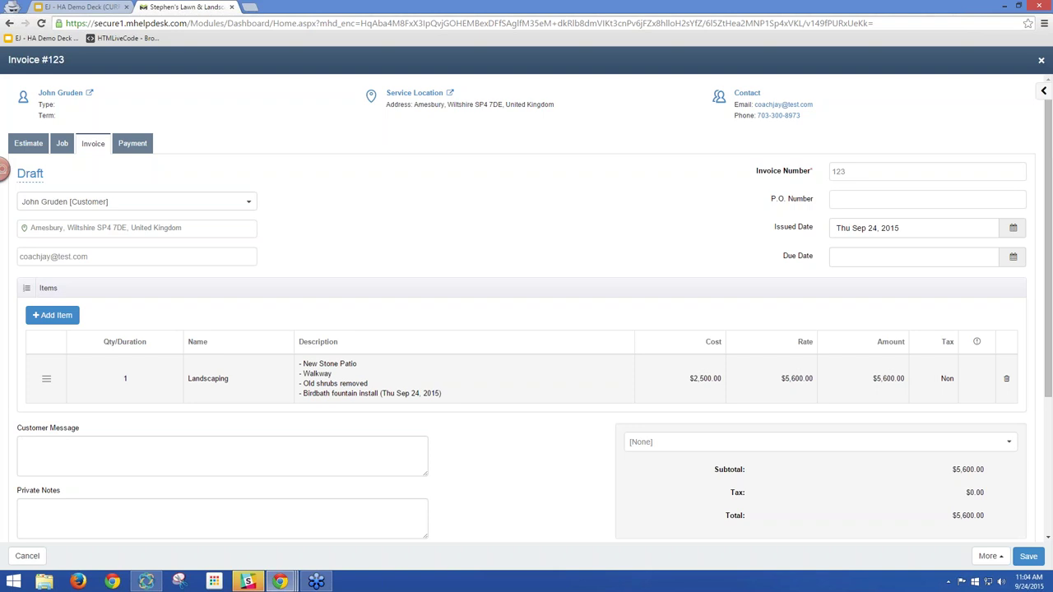
Step: Download the invoice as a PDF, look over the document and close it
scroll(570, 360, down, 5)
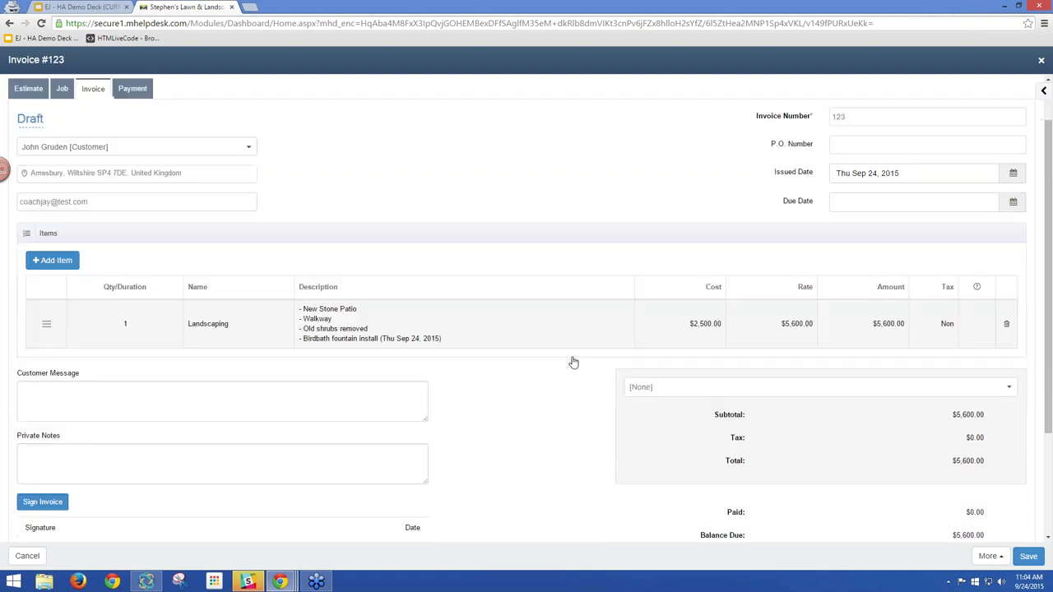
click(988, 556)
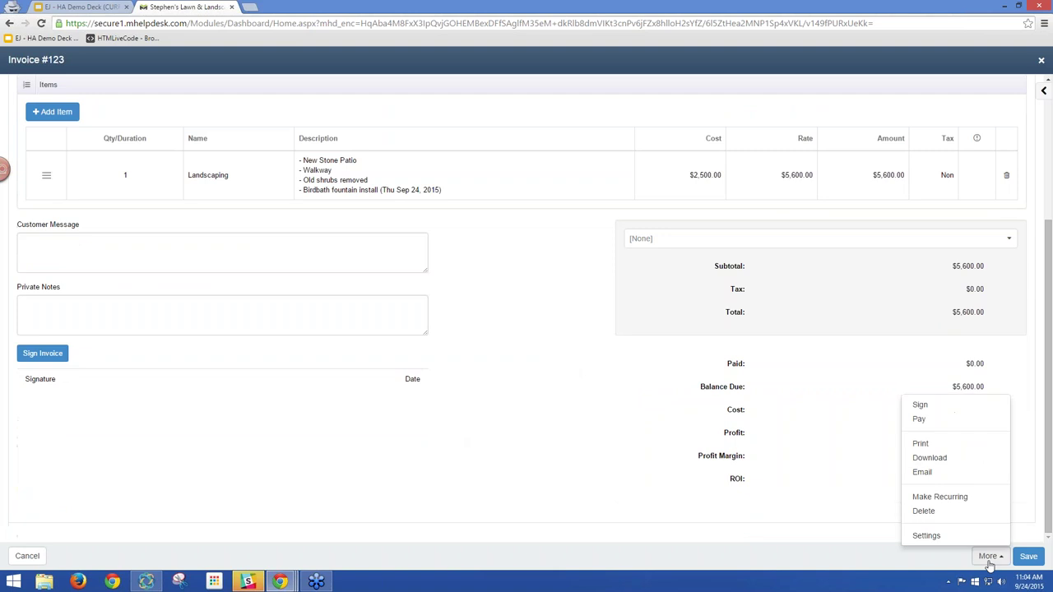
click(960, 459)
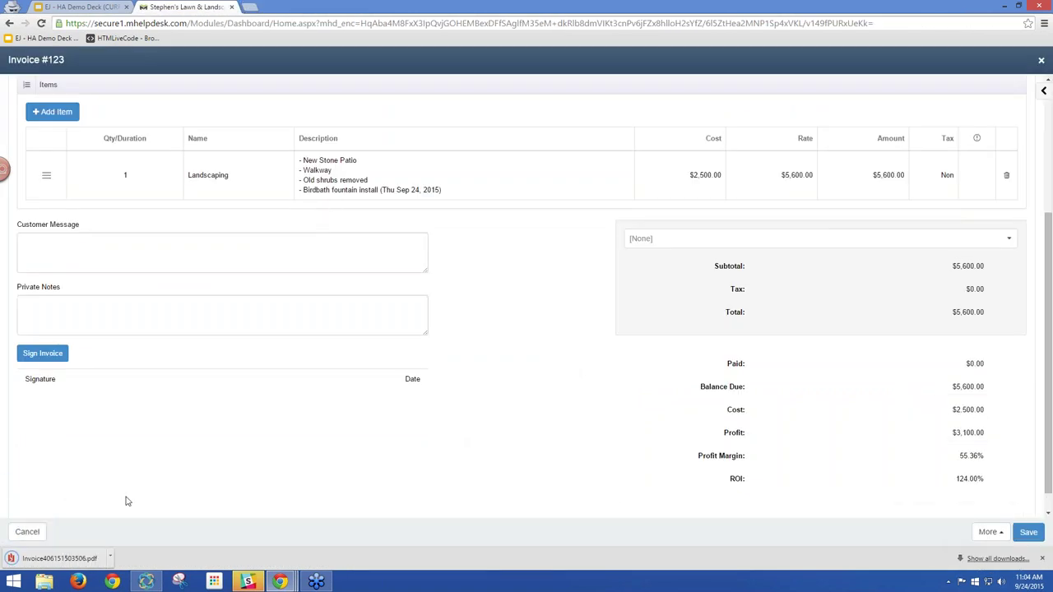
click(71, 563)
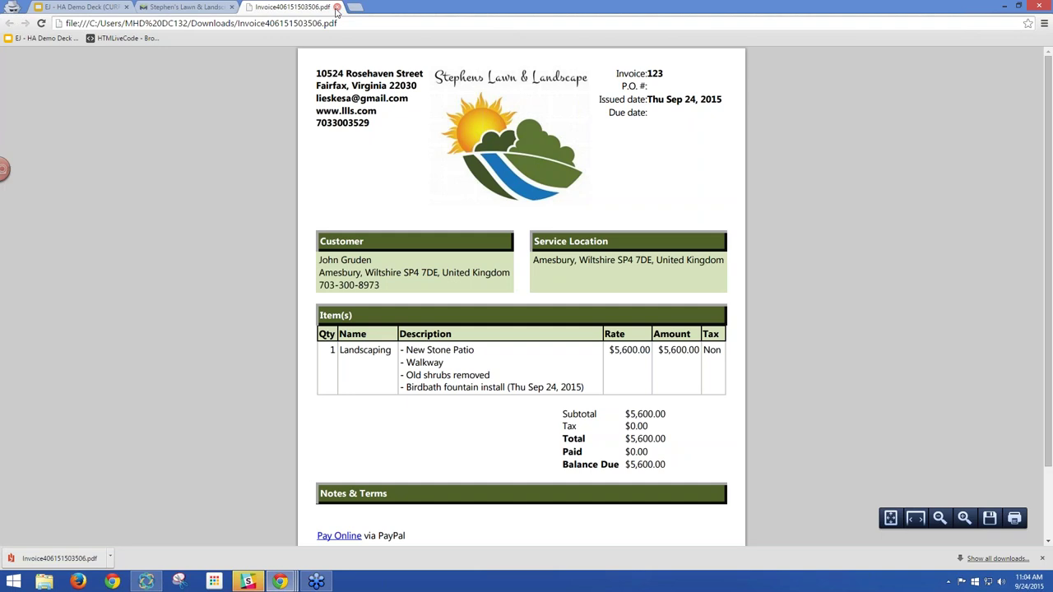
click(336, 7)
scroll(564, 378, up, 3)
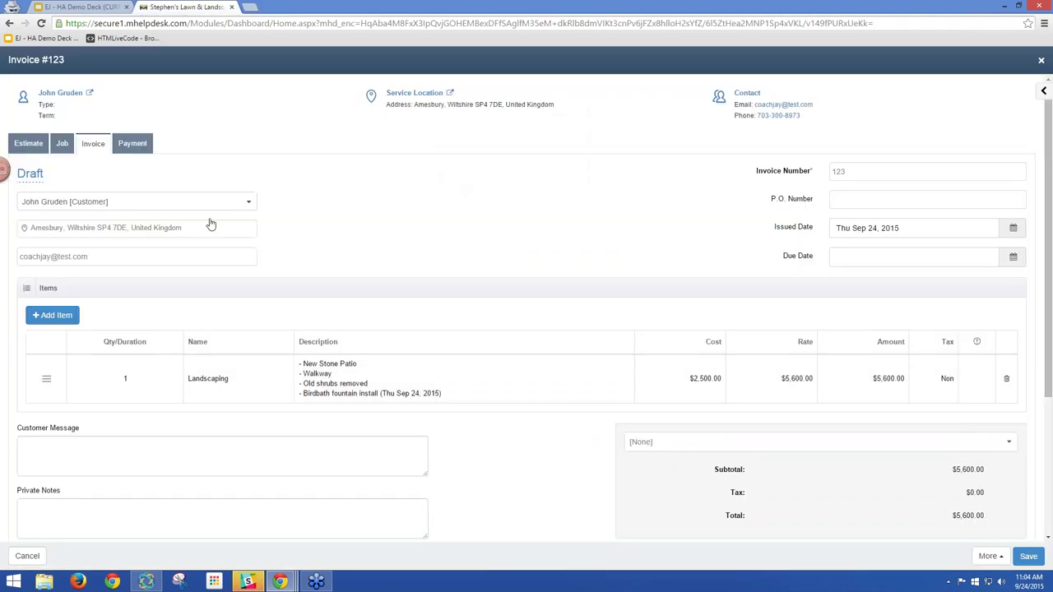
Step: Start receiving a PayPal payment for the invoice up to the PayPal checkout page, abandon it and return to the home page
click(134, 144)
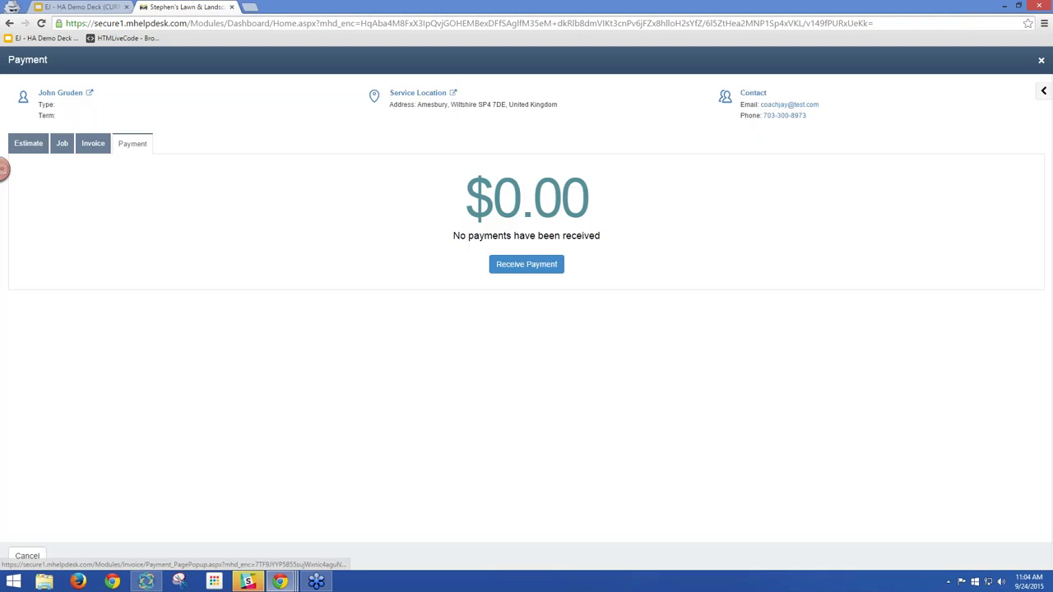
click(526, 264)
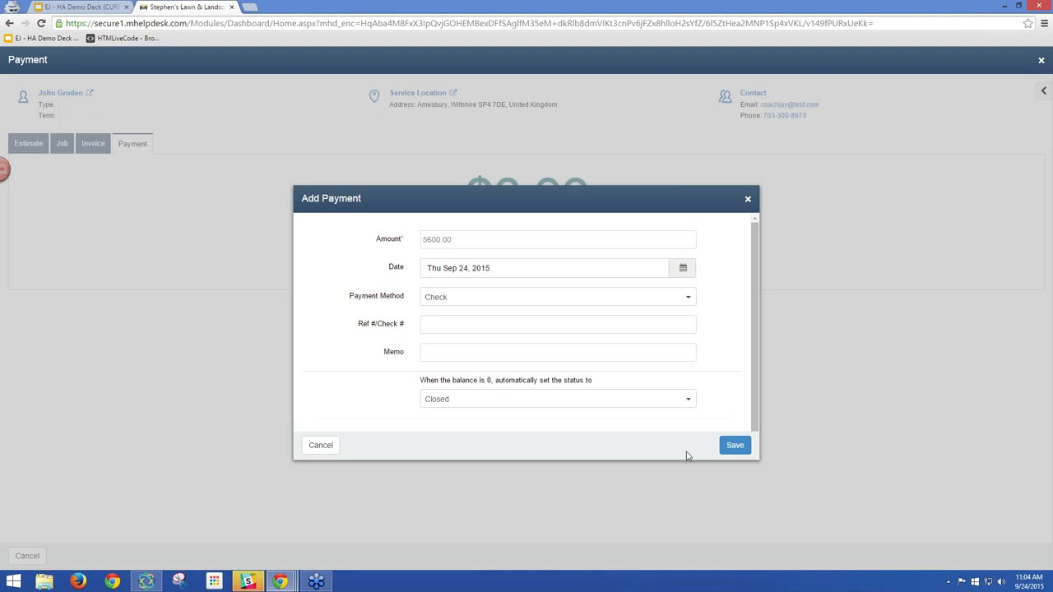
click(689, 298)
scroll(695, 329, down, 1)
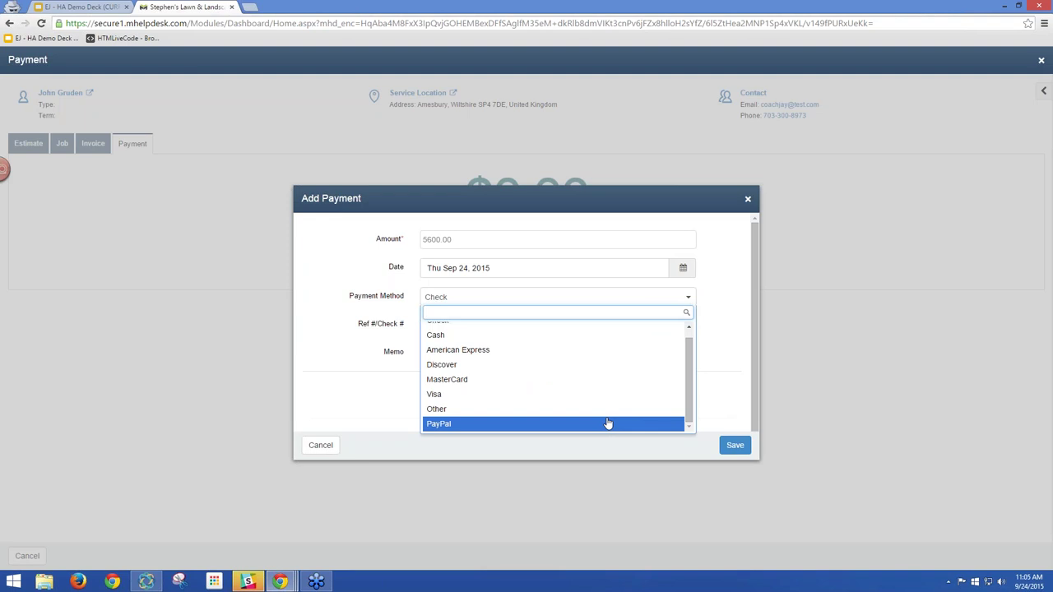
click(607, 423)
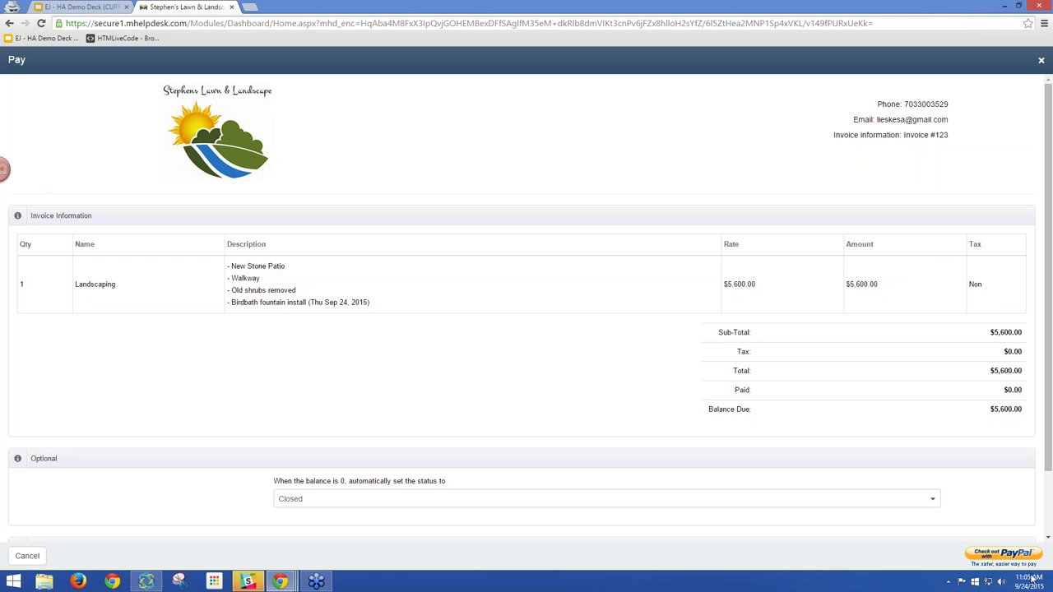
click(1005, 557)
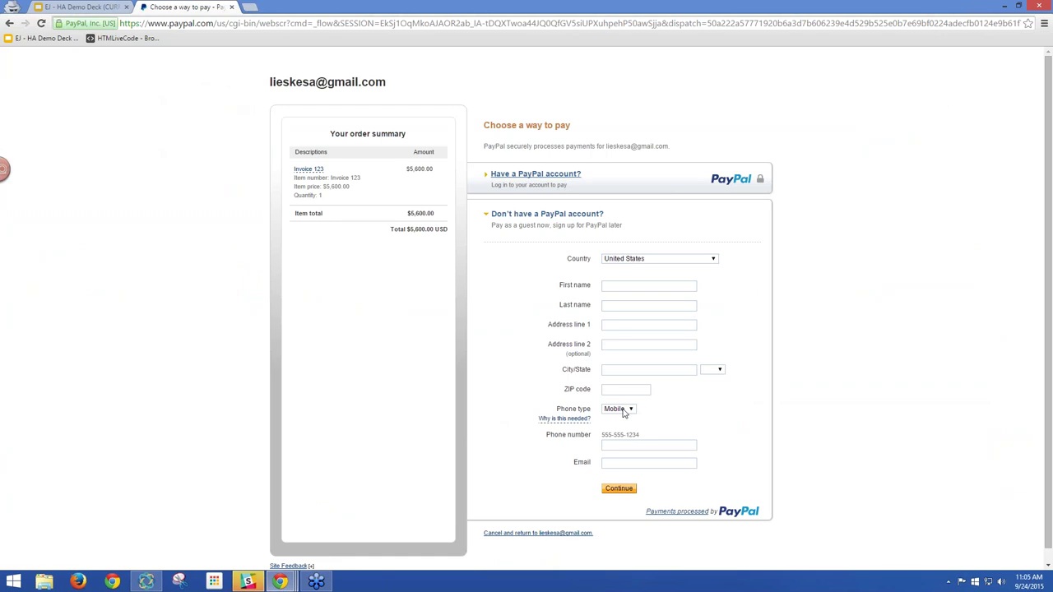
click(8, 25)
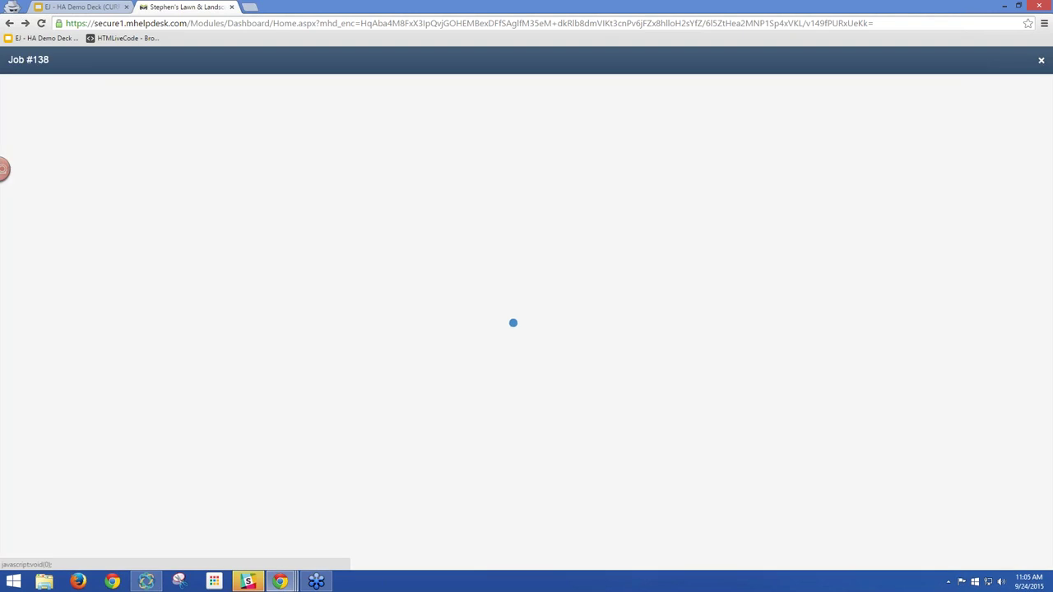
click(1040, 63)
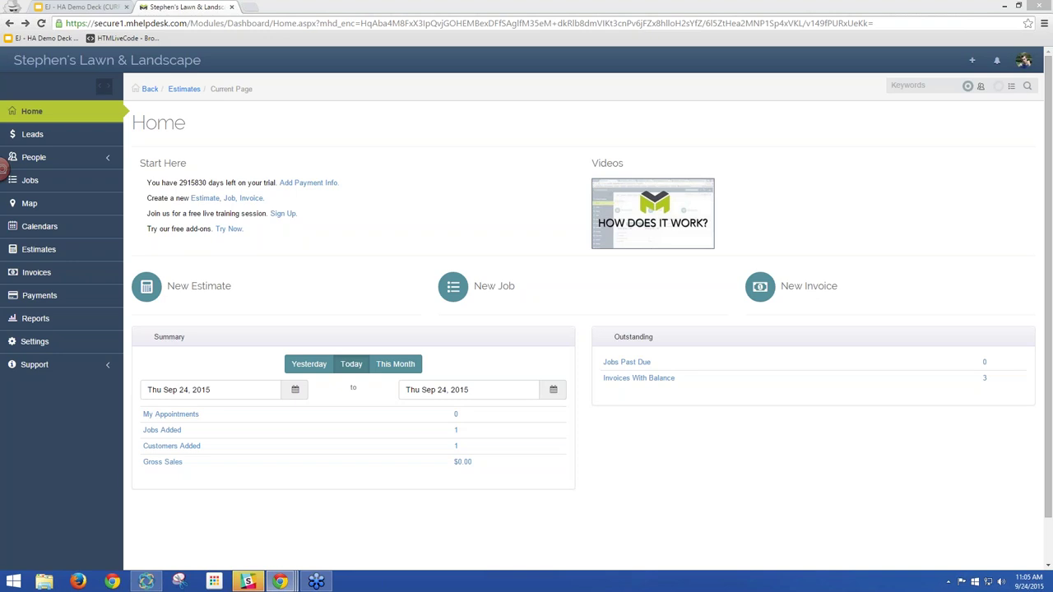
Step: Switch to the browser window with the team's scheduling calendar, and hide and reshow the AC HomeAdvisor calendar column
drag(1052, 60, 470, 7)
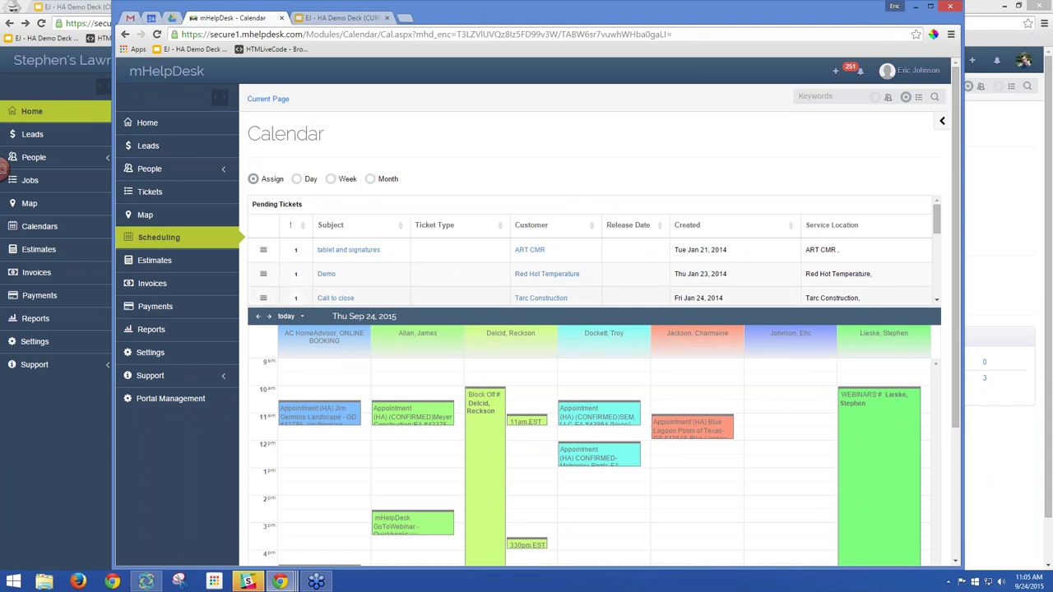
click(942, 122)
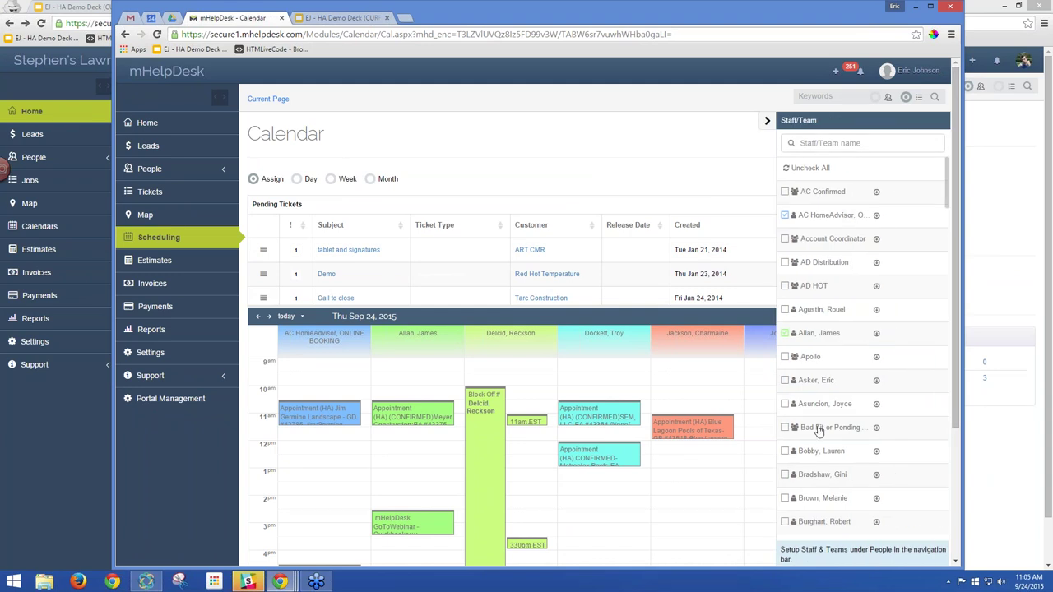
click(784, 215)
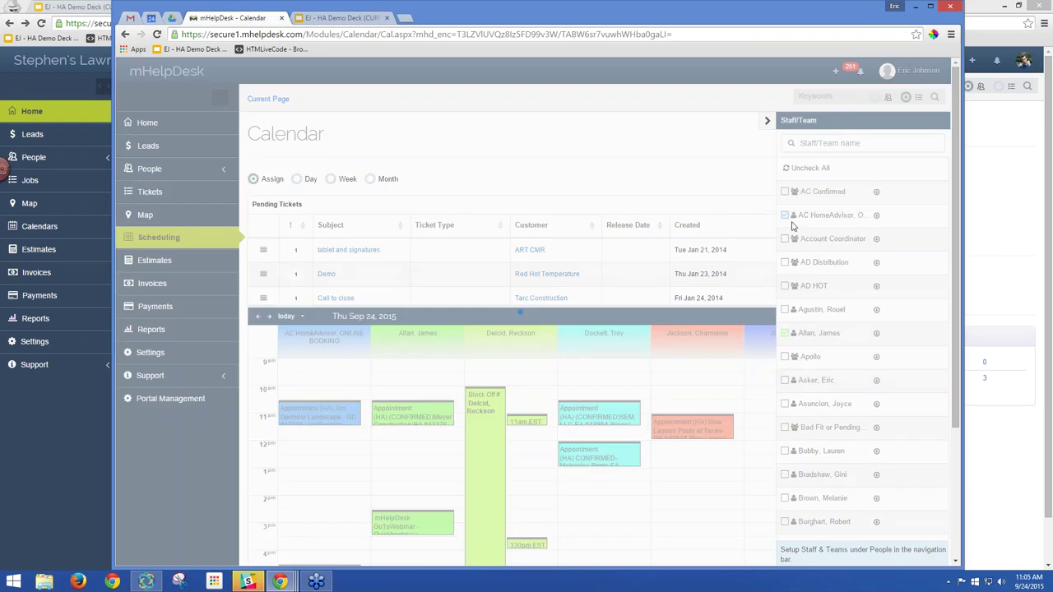
click(785, 215)
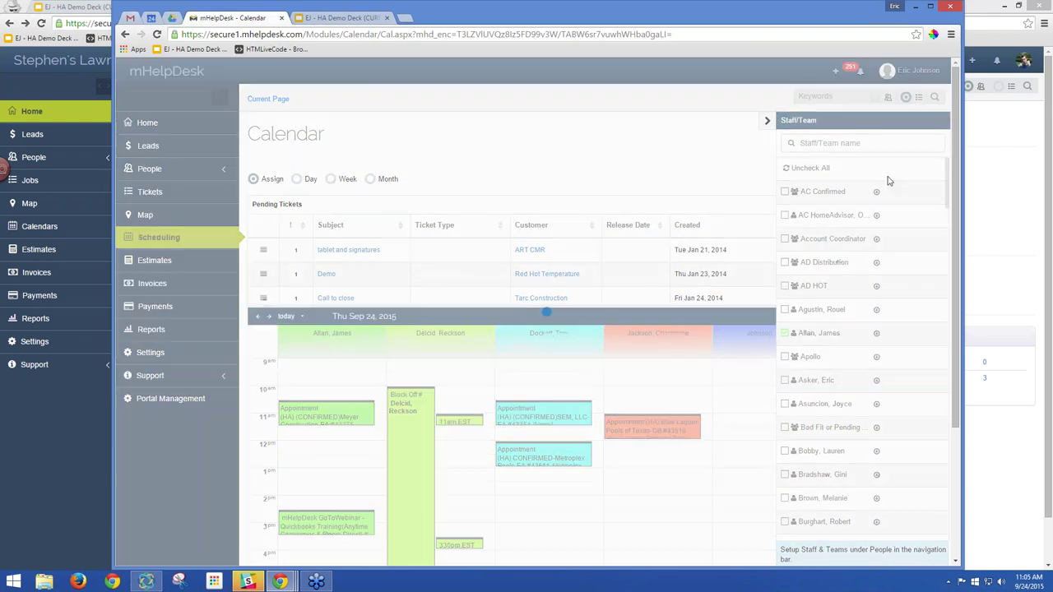
click(767, 123)
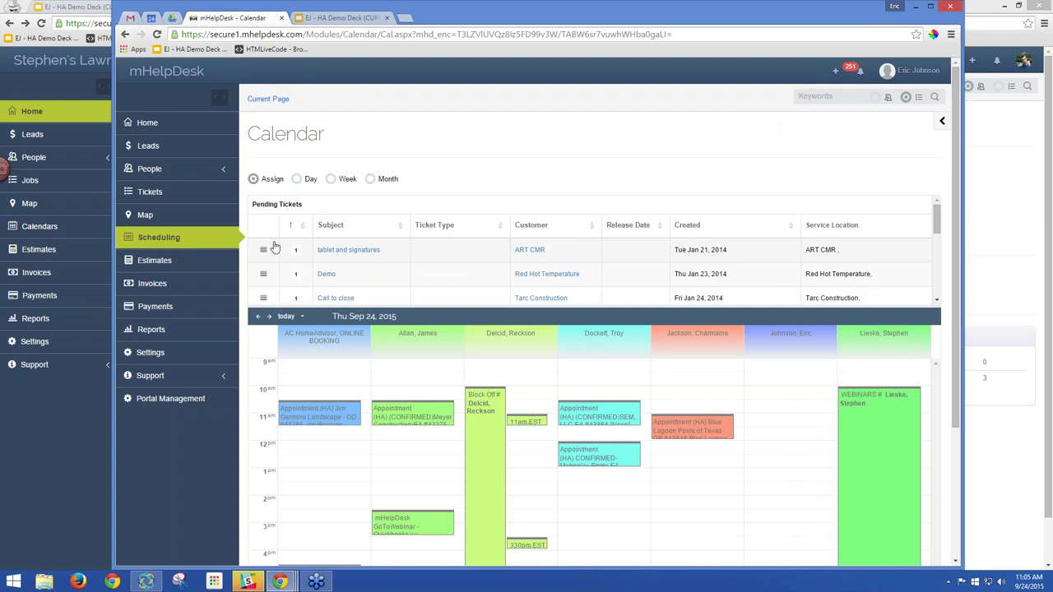
Step: Try moving the pending ticket "tablet and signatures" onto open time slots in the staff schedule
drag(270, 245, 635, 452)
drag(260, 248, 744, 481)
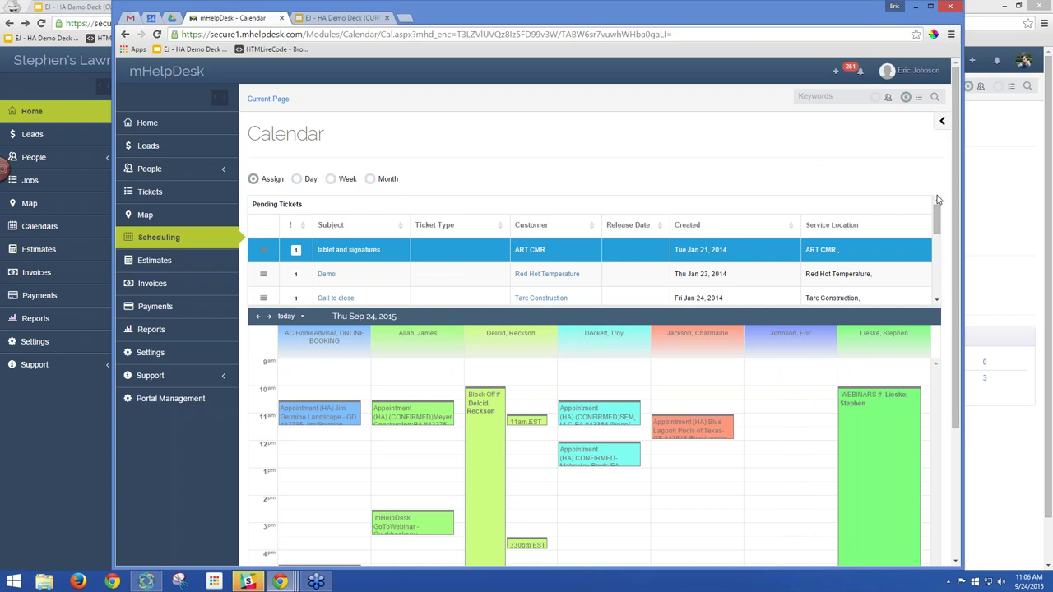
Step: Show the calendar by week, look at the details of Friday's 11:00 AM mHelpdesk Follow Up appointment and close them
click(330, 178)
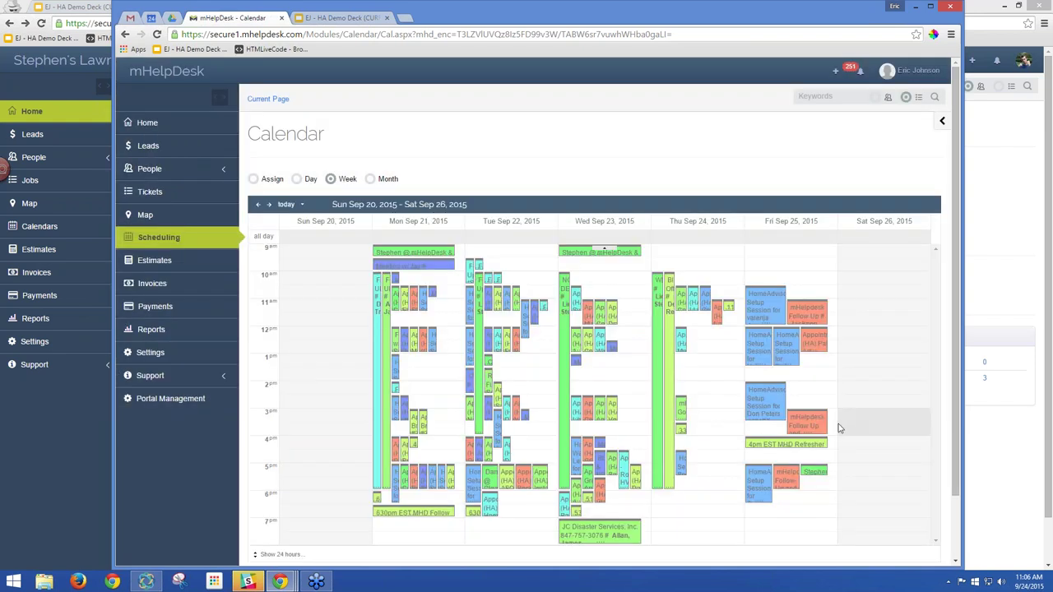
click(795, 307)
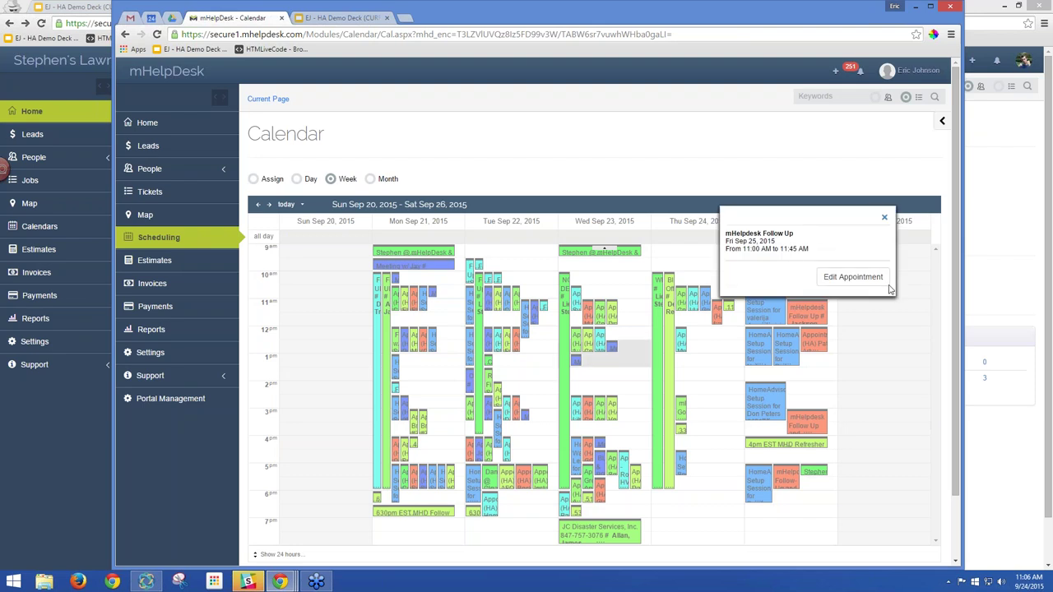
click(884, 220)
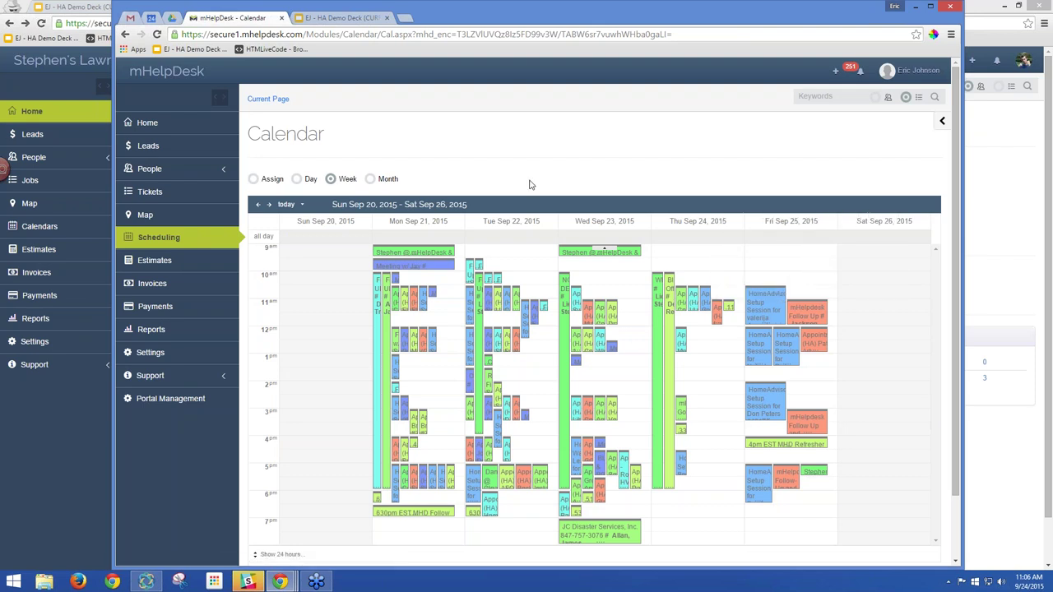